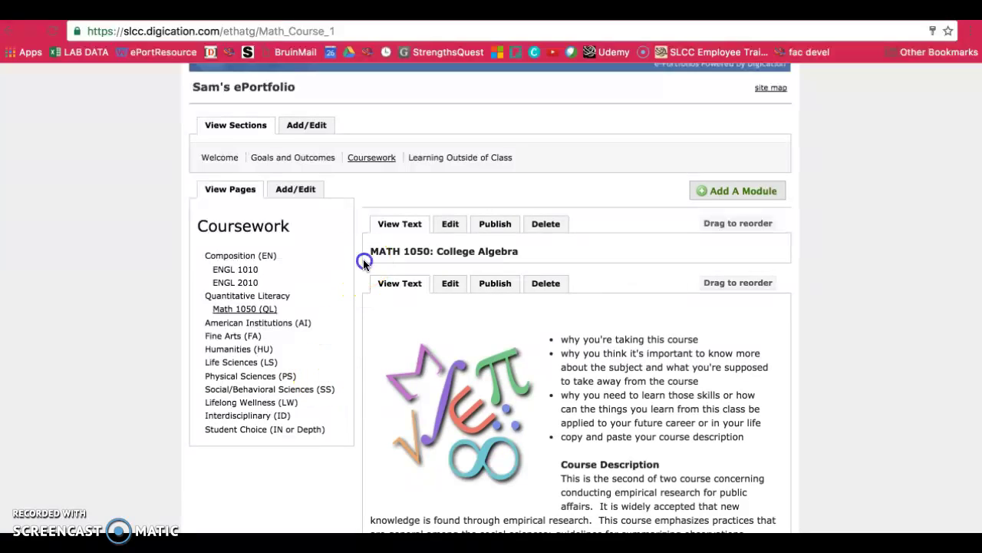
Highlight the MATH 1050: College Algebra title and scroll through the page's content.
drag(363, 259, 560, 254)
click(596, 267)
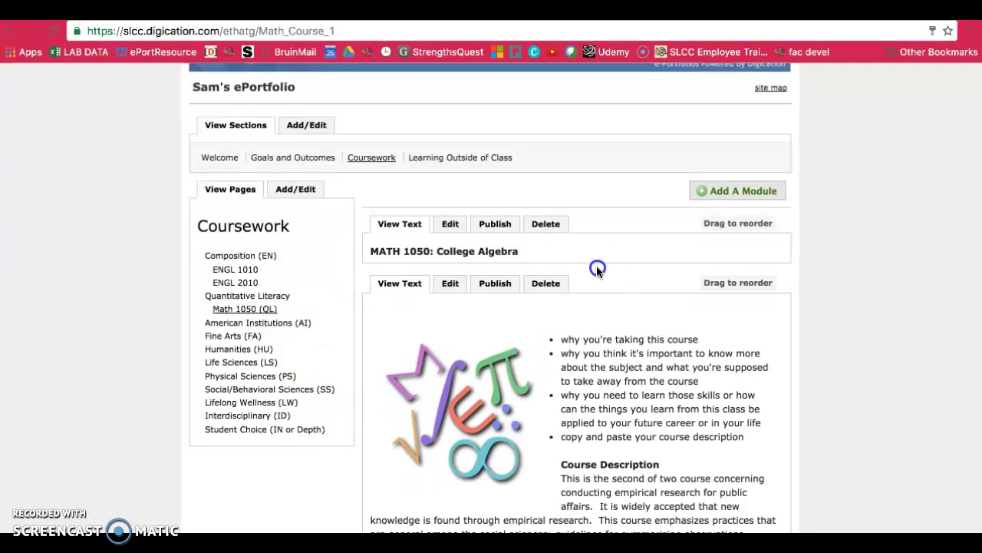
scroll(607, 292, down, 1)
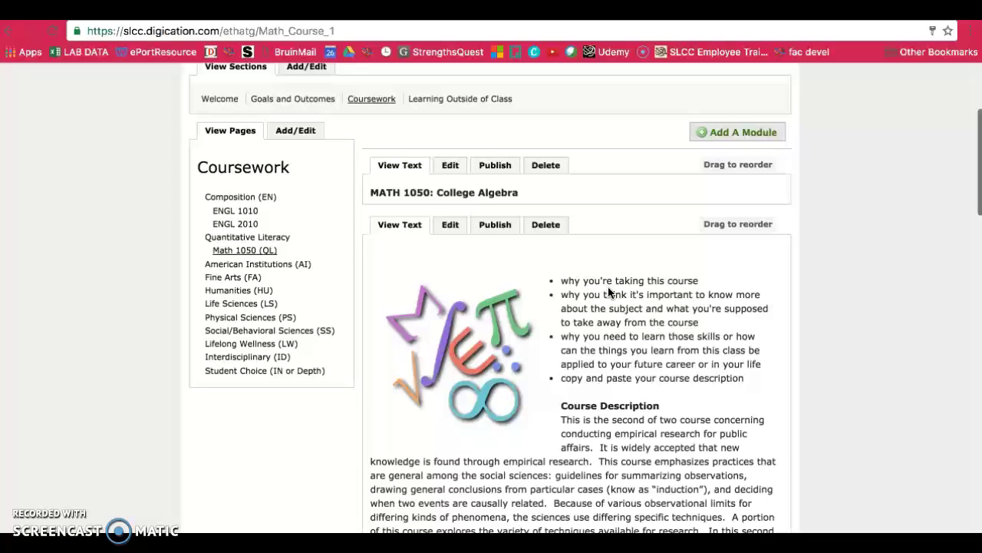
scroll(609, 292, down, 2)
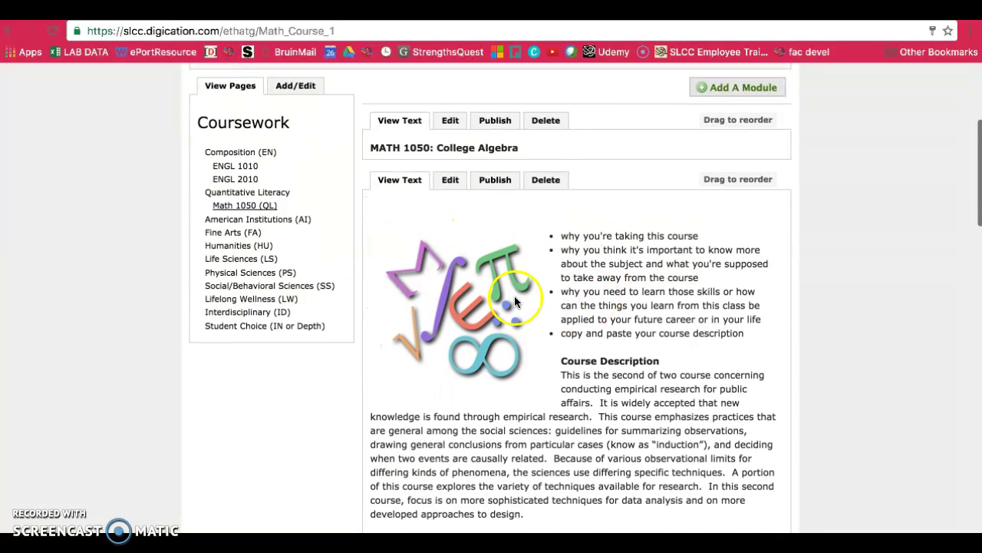
scroll(710, 349, down, 2)
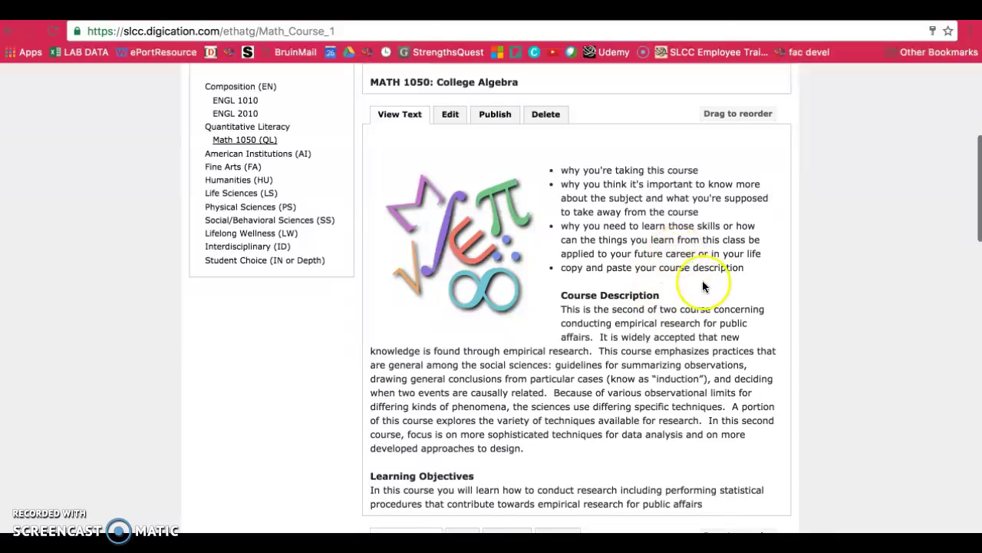
scroll(745, 357, down, 4)
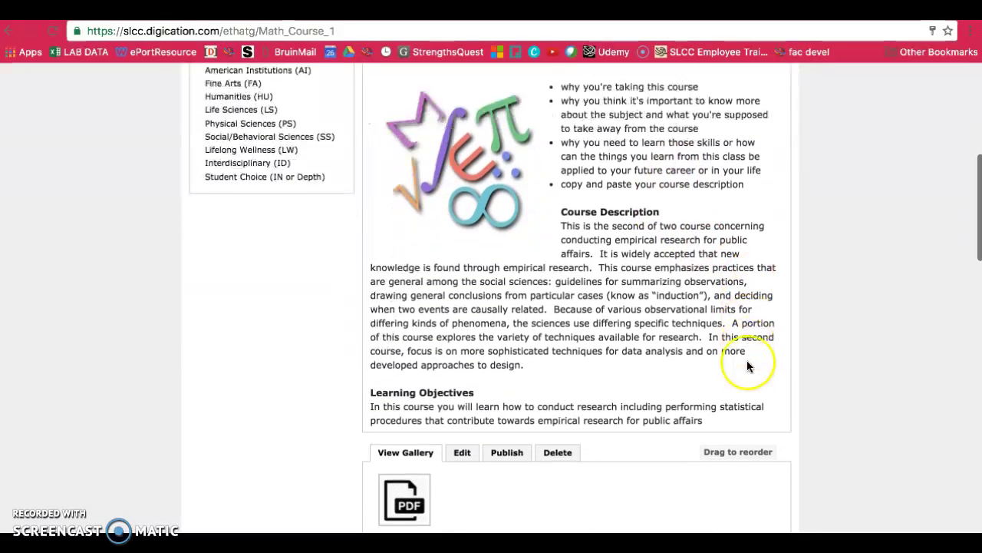
scroll(748, 366, down, 1)
scroll(748, 366, down, 1)
scroll(749, 366, down, 1)
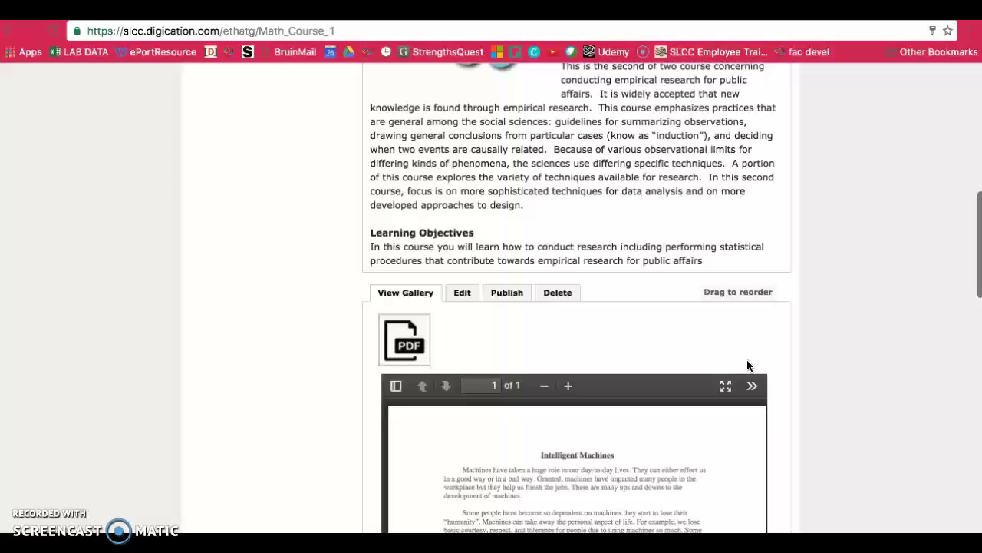
scroll(748, 366, down, 1)
scroll(849, 392, down, 2)
scroll(850, 391, down, 1)
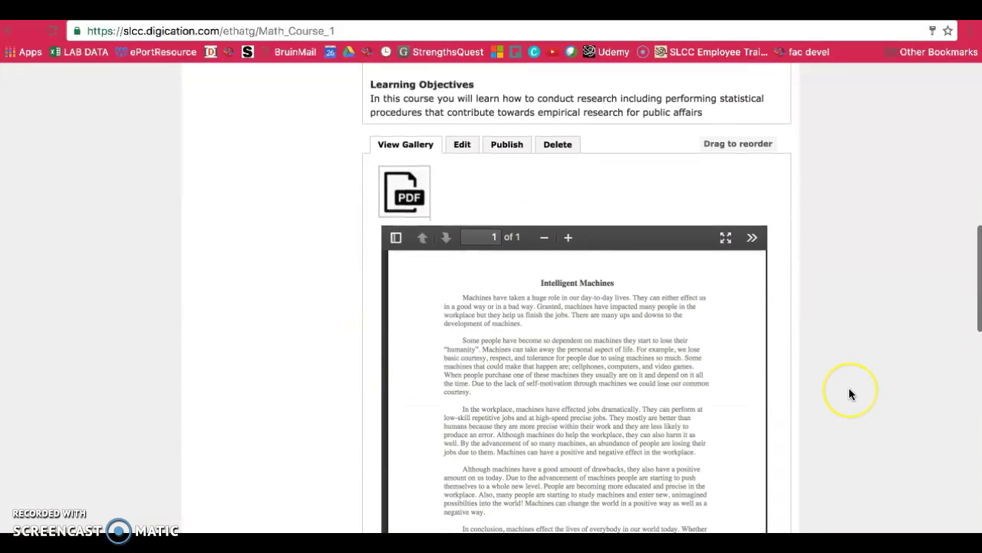
scroll(849, 394, down, 1)
scroll(849, 393, down, 1)
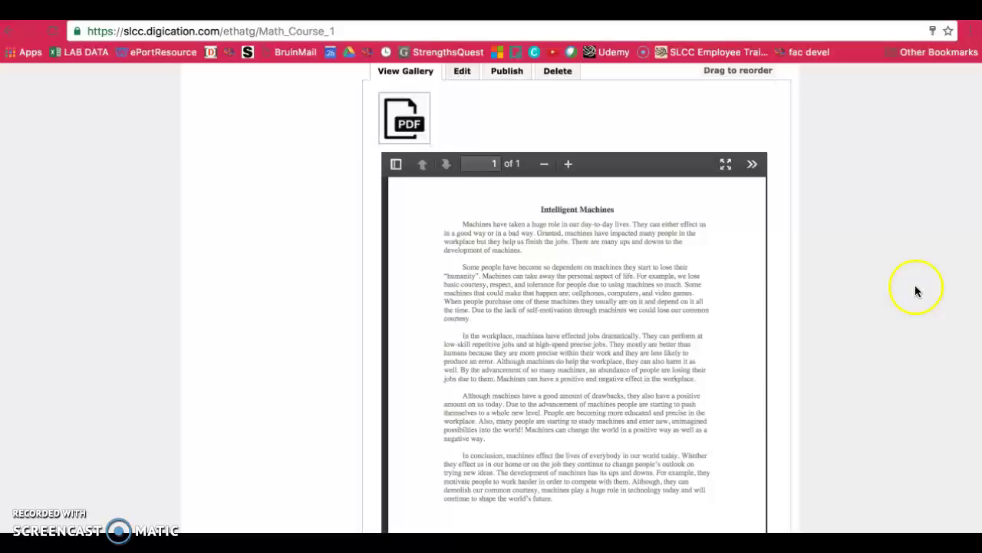
scroll(840, 343, down, 1)
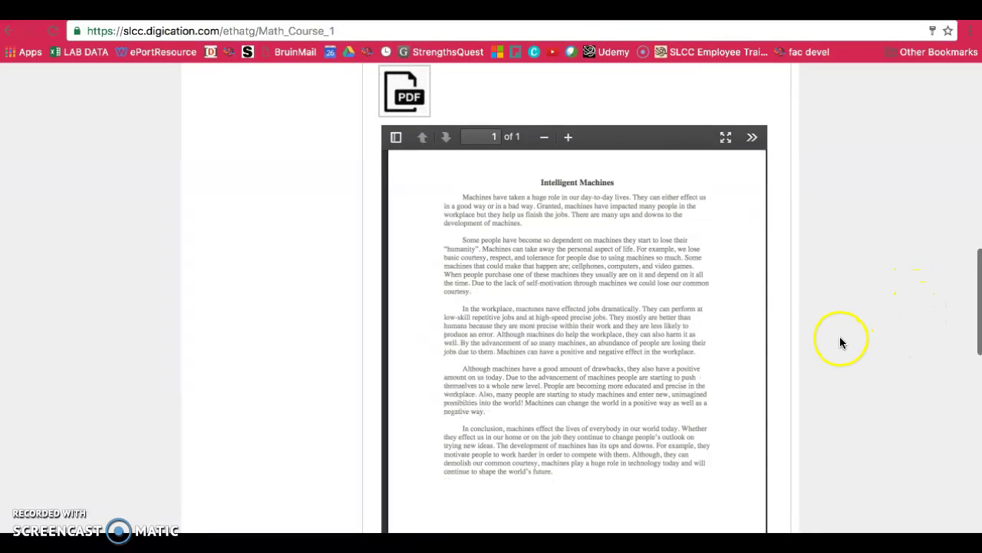
scroll(840, 342, up, 3)
scroll(840, 341, up, 2)
scroll(839, 338, up, 1)
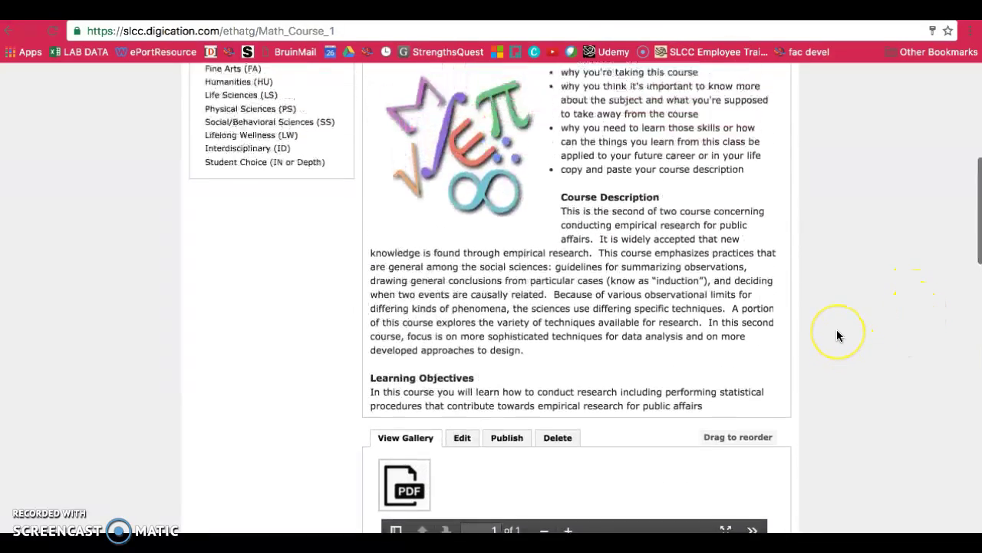
scroll(838, 335, up, 4)
scroll(838, 336, up, 1)
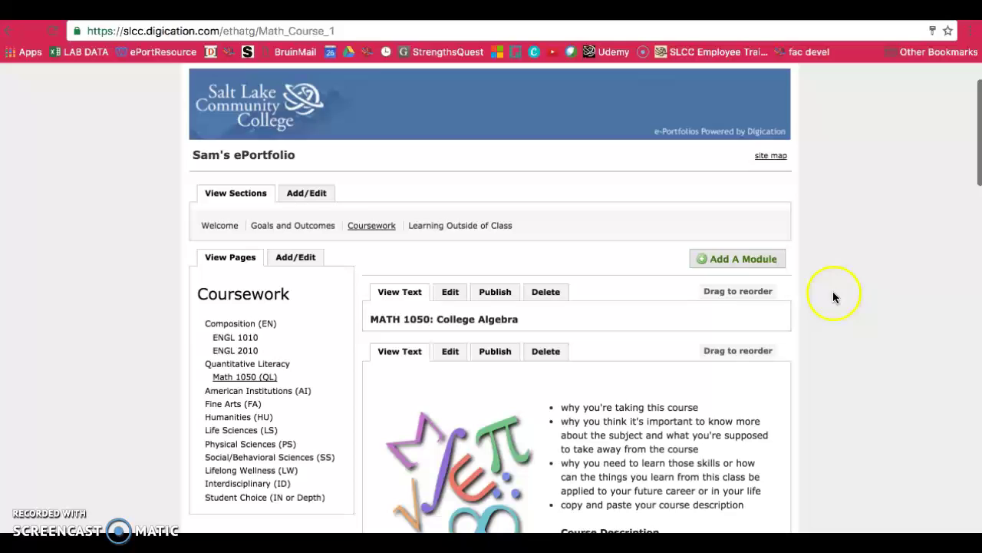
Add a Gallery module from the Basic module types to the page.
click(752, 262)
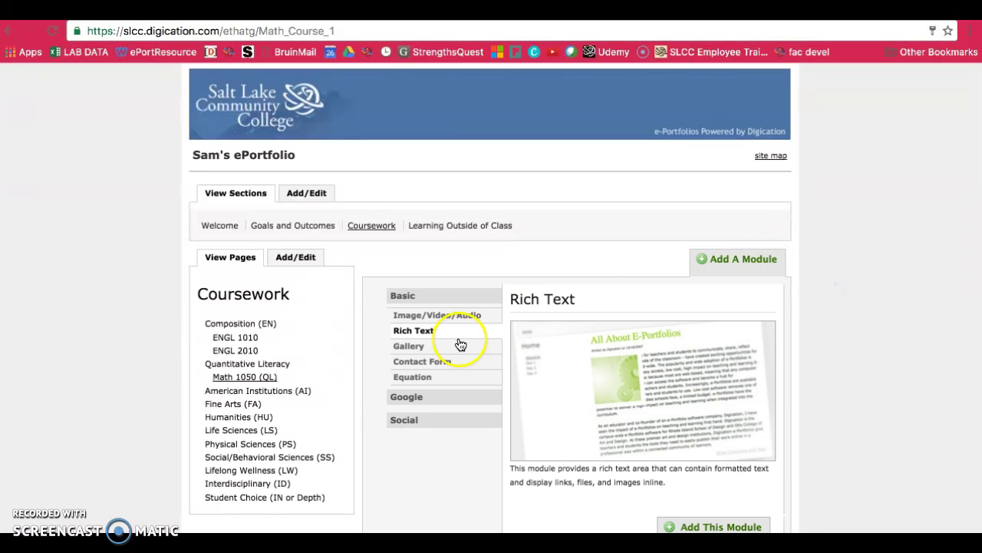
click(420, 349)
scroll(734, 368, down, 3)
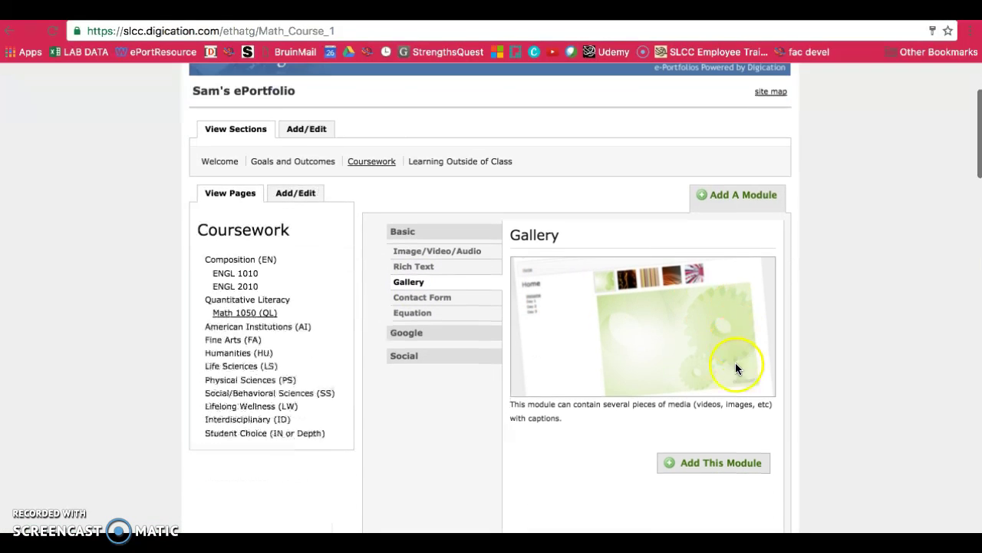
scroll(730, 366, down, 3)
click(729, 329)
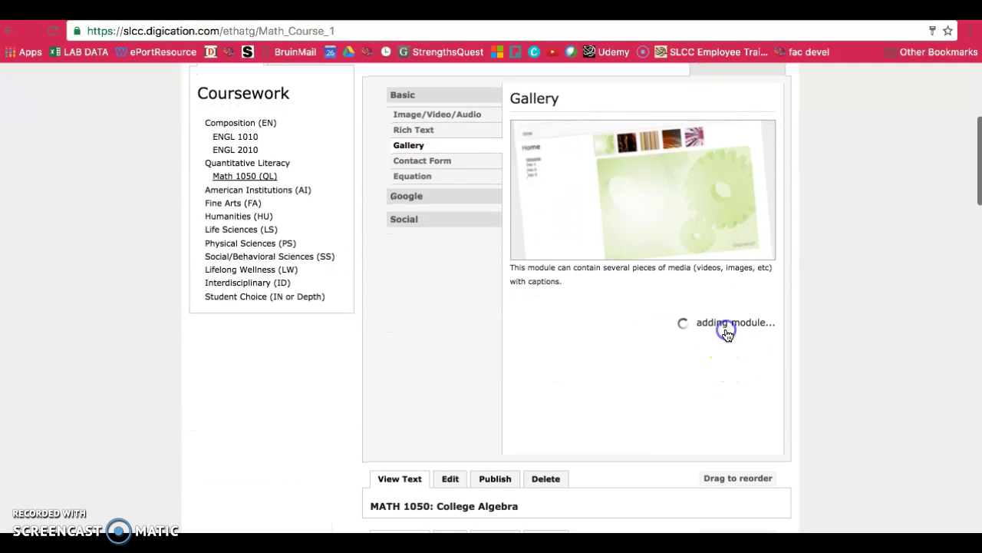
scroll(747, 333, down, 5)
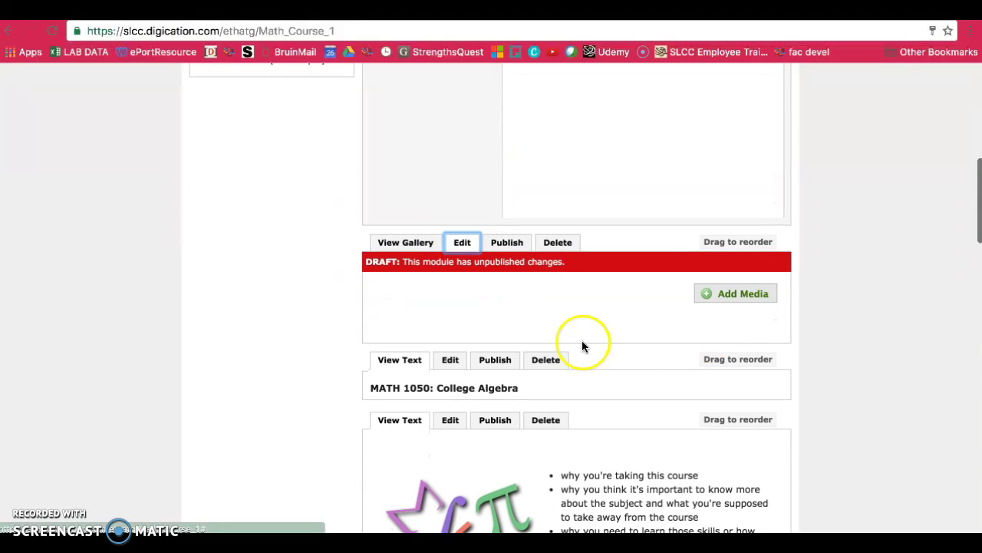
scroll(357, 273, down, 5)
scroll(653, 380, up, 1)
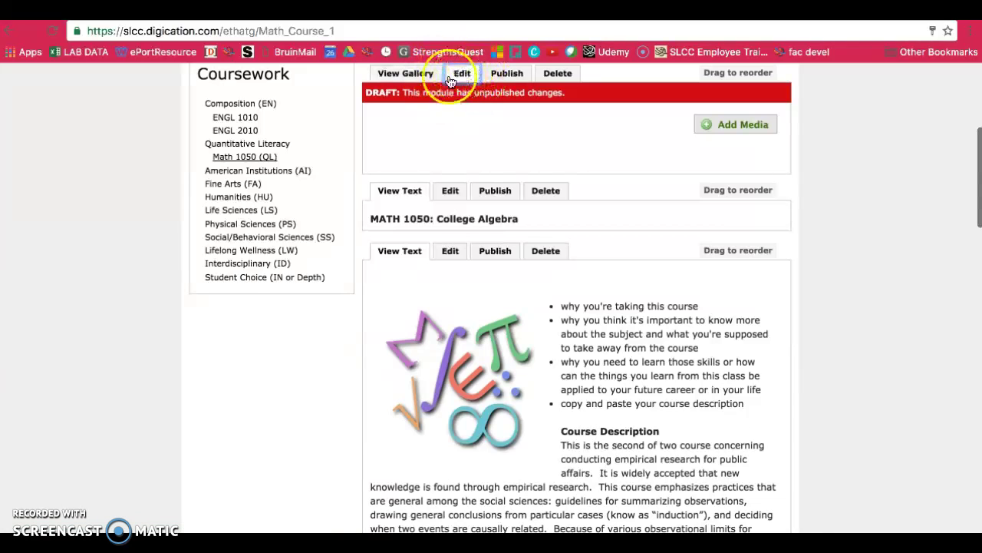
Bring up the gallery's My Assets upload window and point out its accepted file types.
click(756, 125)
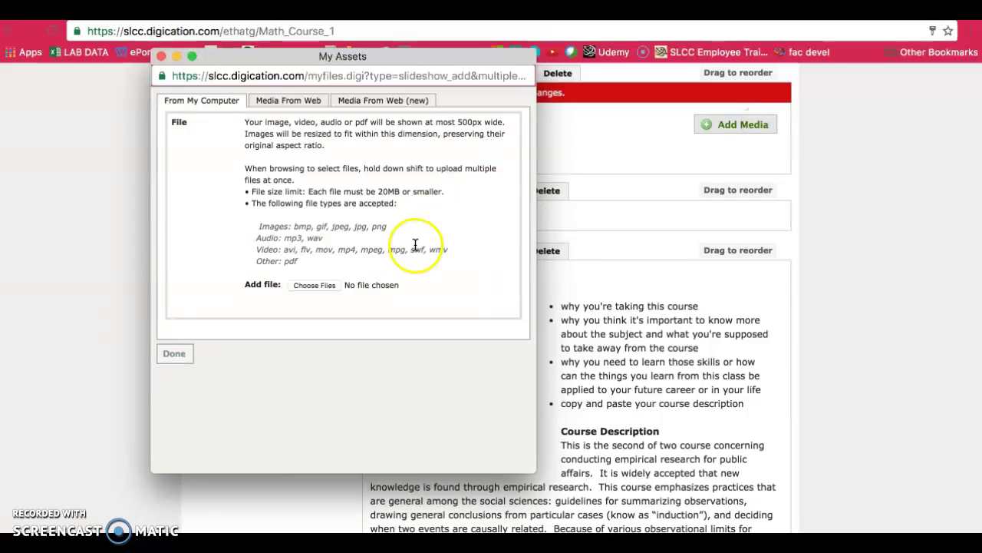
drag(258, 225, 357, 258)
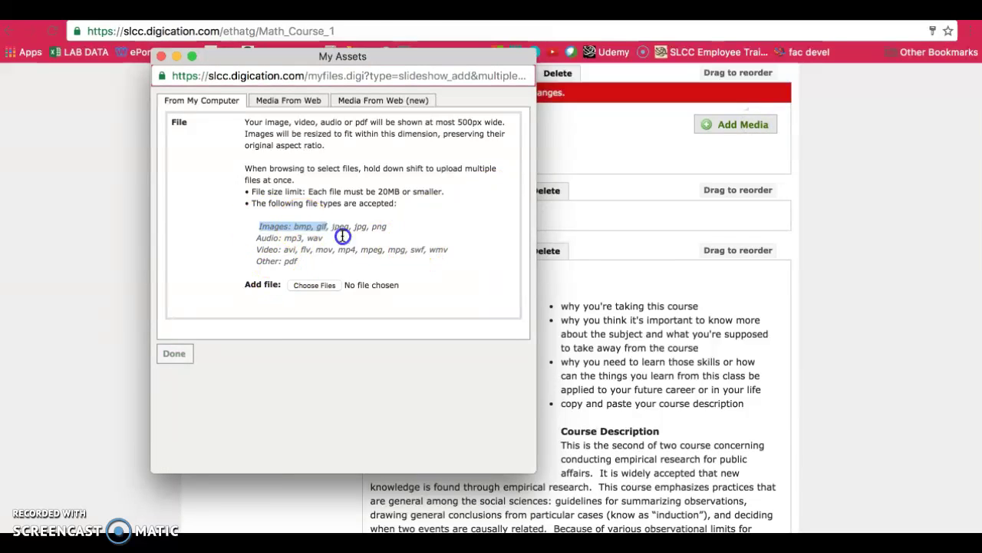
click(367, 265)
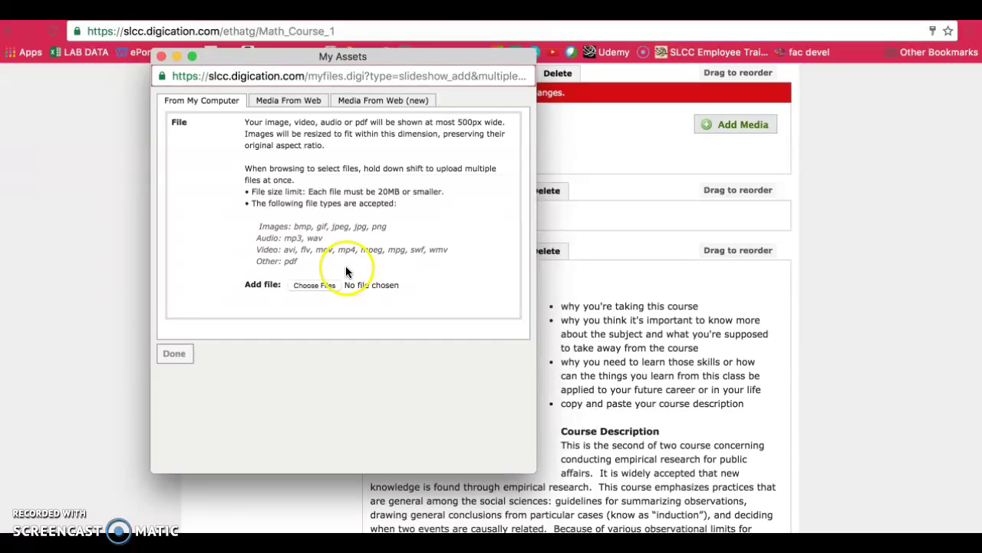
Note jpeg as an accepted type, then bring up PowerPoint's File menu for the ePortfolios deck.
double_click(339, 227)
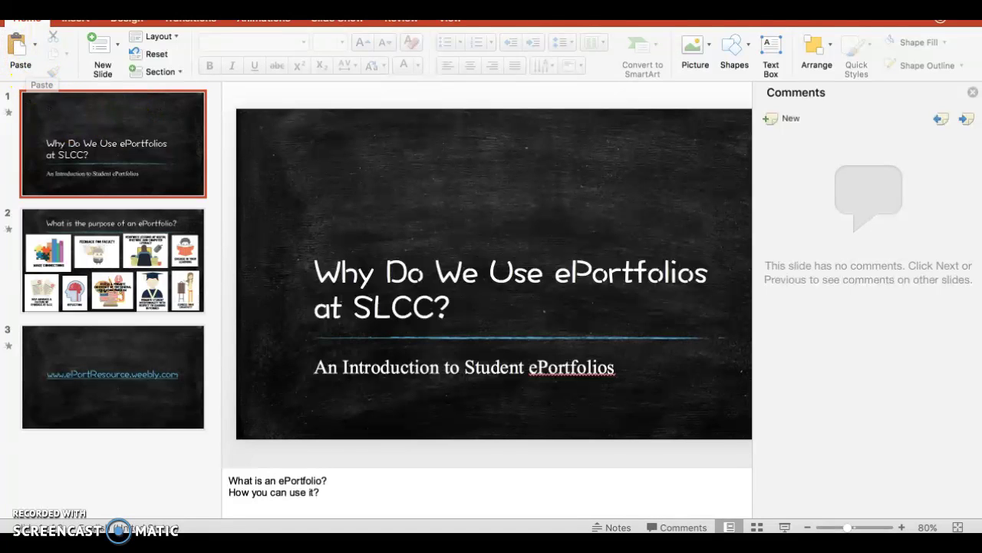
click(121, 9)
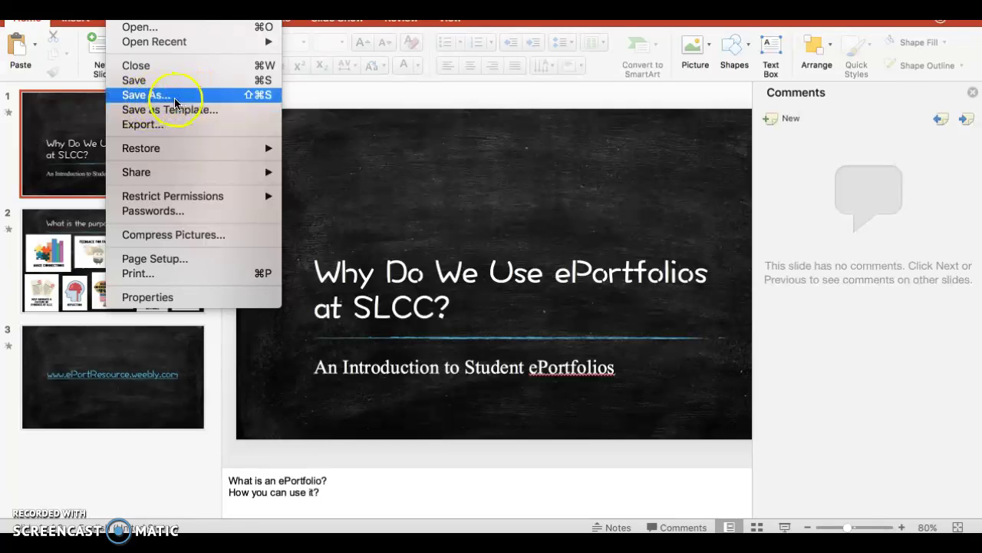
Show the Save As window, review the File Format options, and close it.
click(174, 102)
click(172, 101)
click(166, 102)
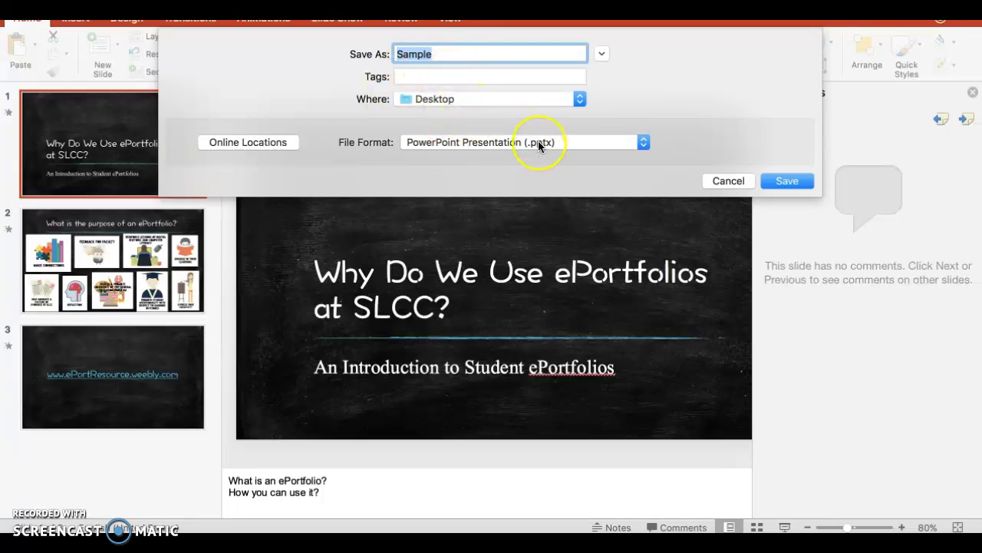
click(539, 145)
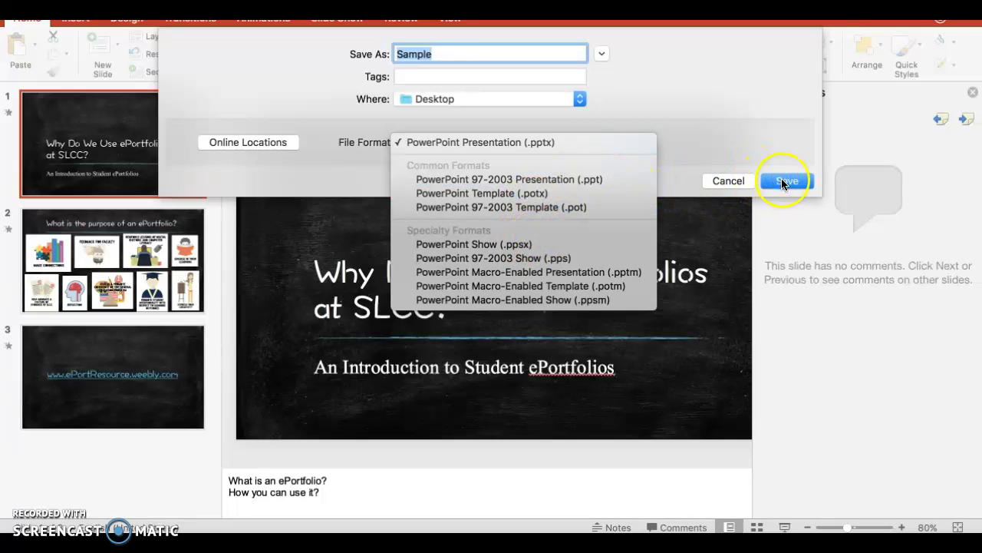
click(726, 180)
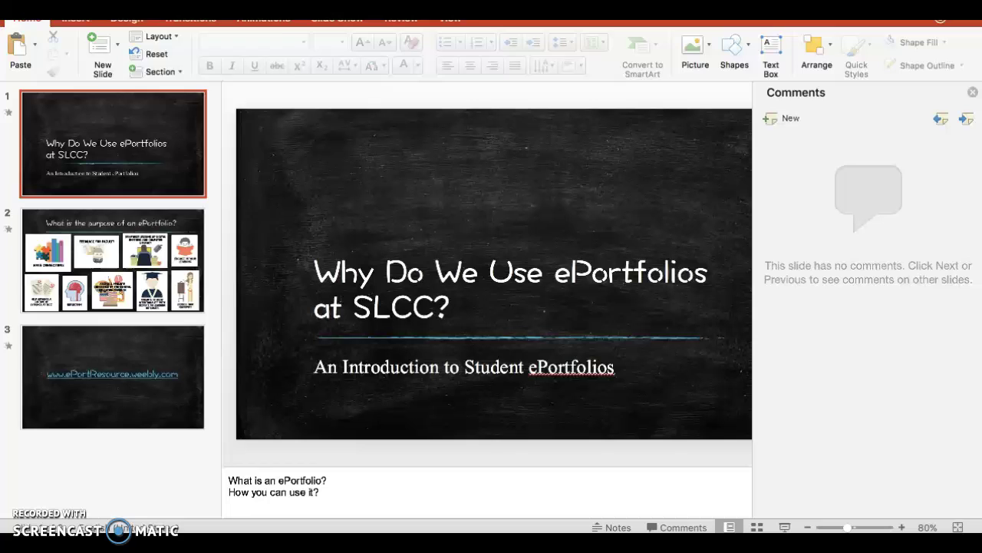
Export every slide as JPEG into a Desktop folder named Sample, acknowledging the saved-slides alert.
click(123, 0)
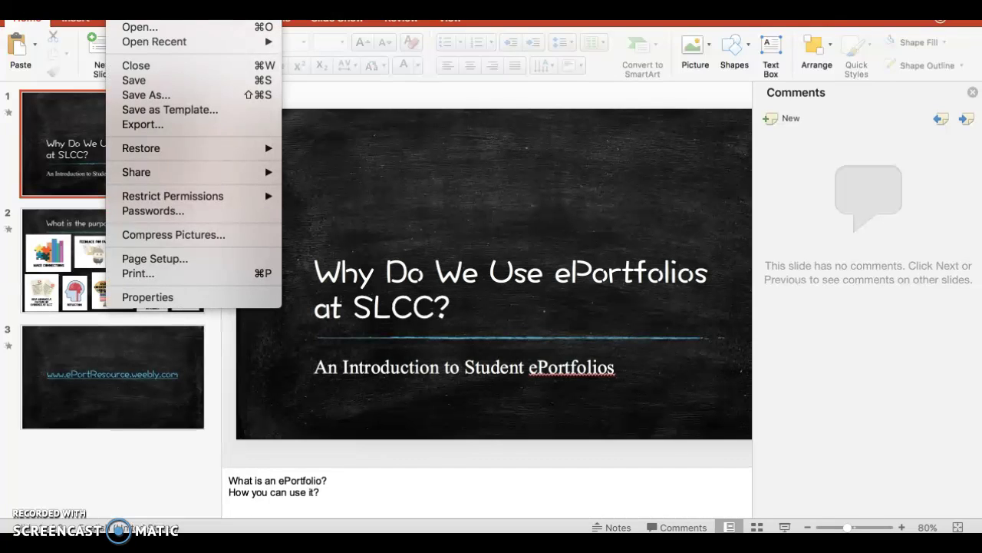
click(157, 125)
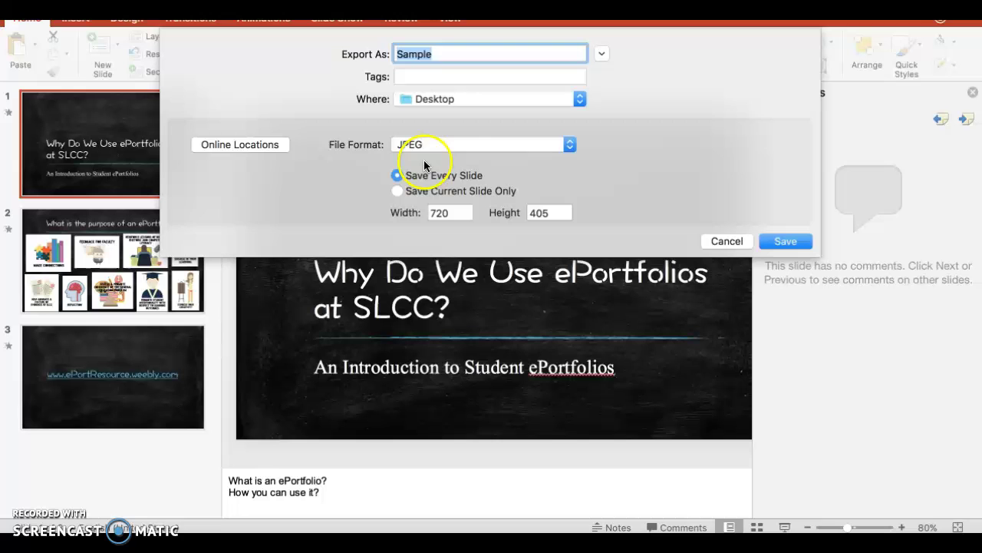
click(440, 144)
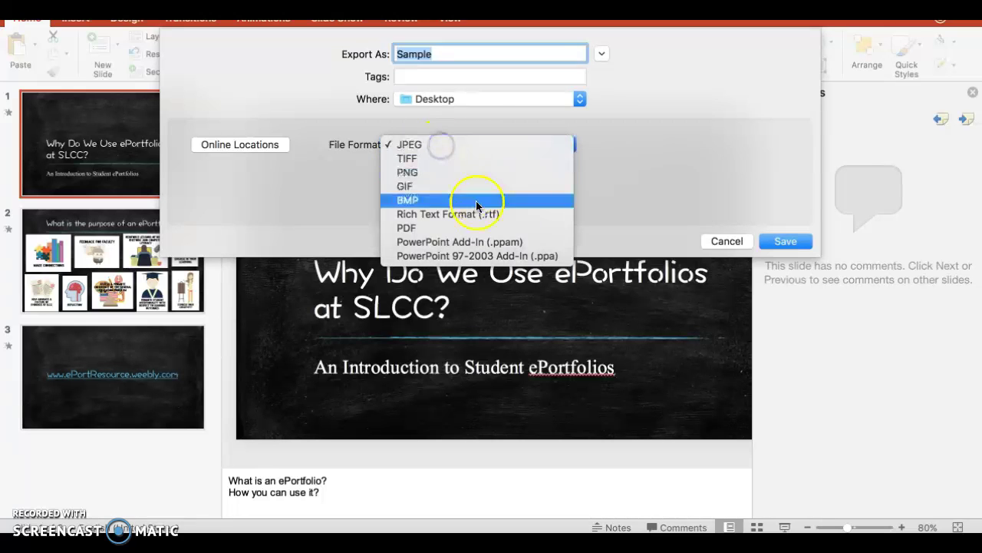
click(712, 163)
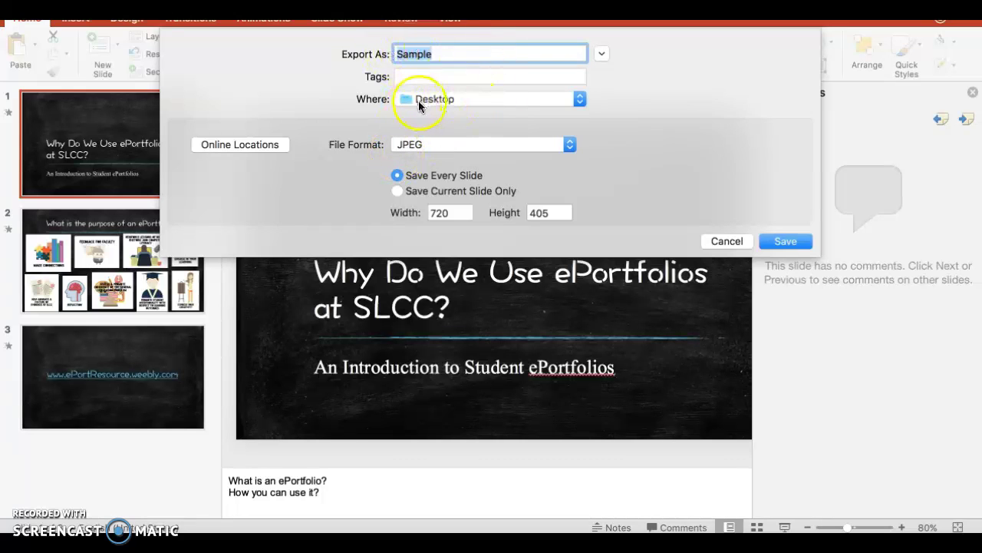
click(427, 182)
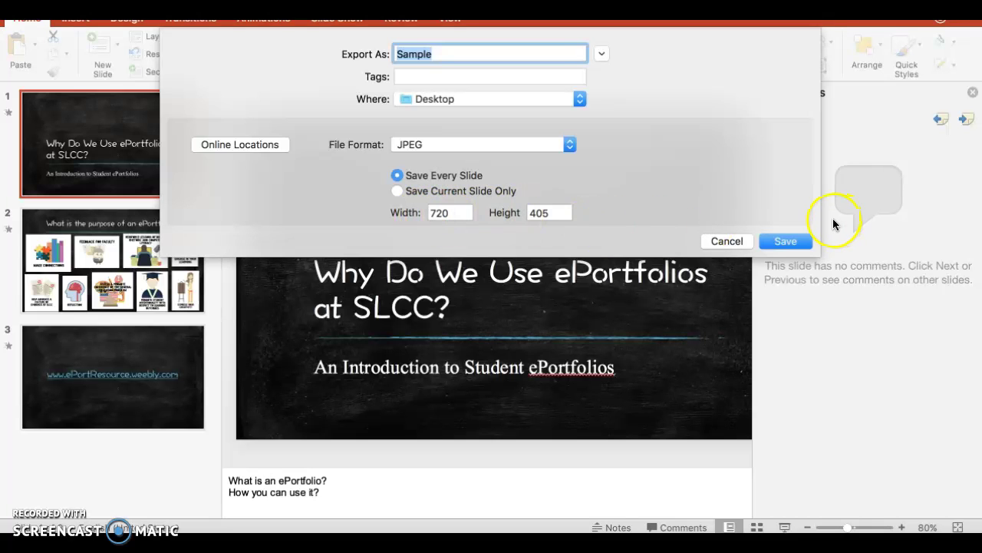
click(791, 241)
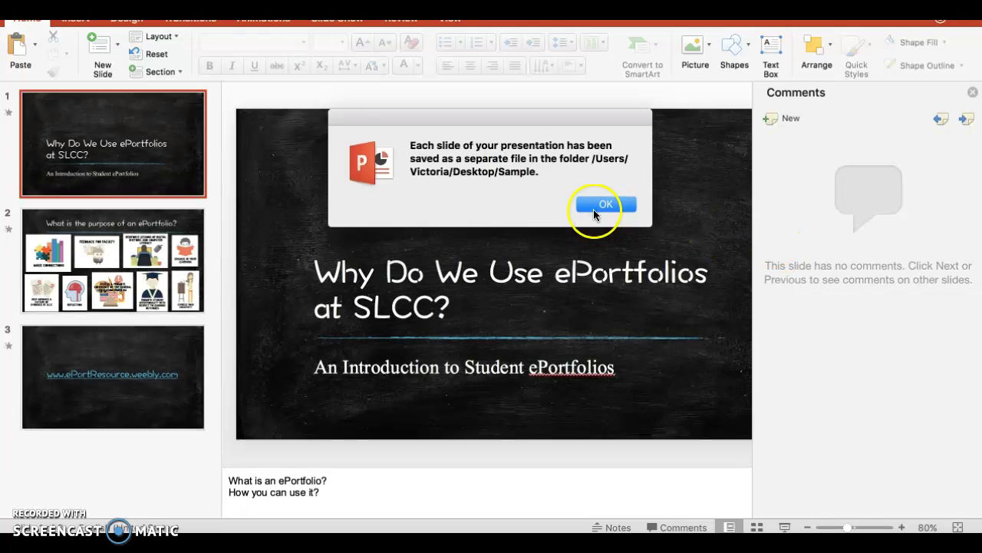
click(584, 199)
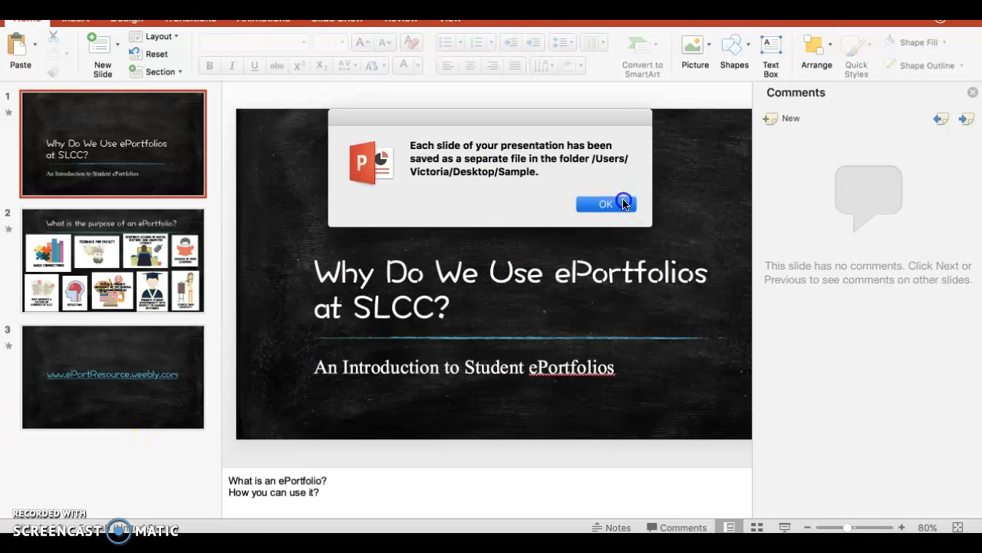
click(612, 203)
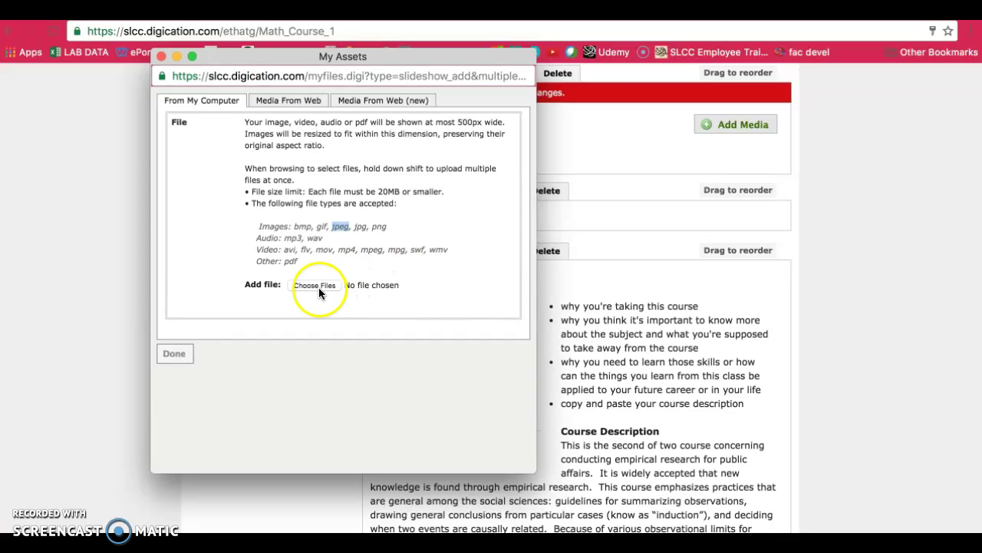
Upload Slide1–Slide3.jpg from the Desktop Sample folder into the gallery and finish with Done.
click(317, 285)
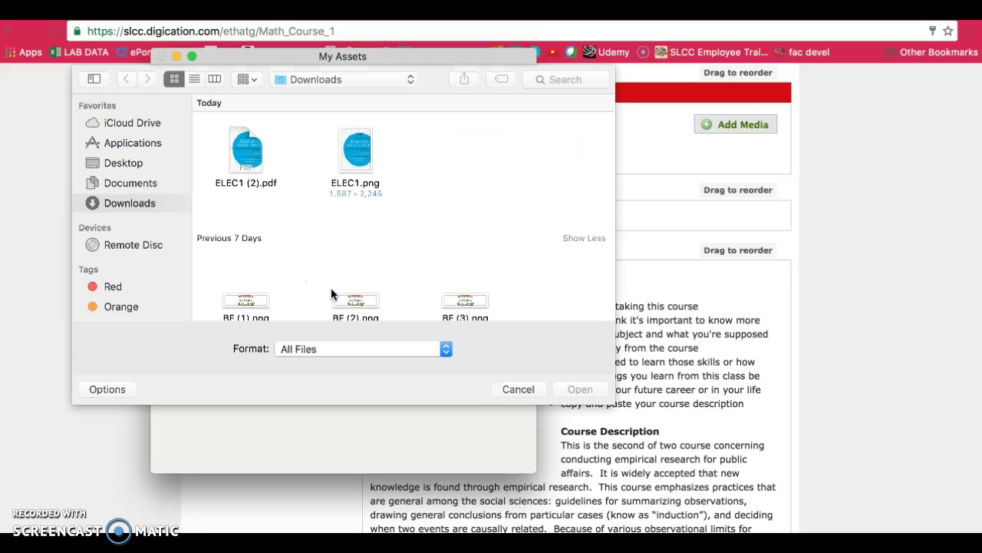
click(118, 163)
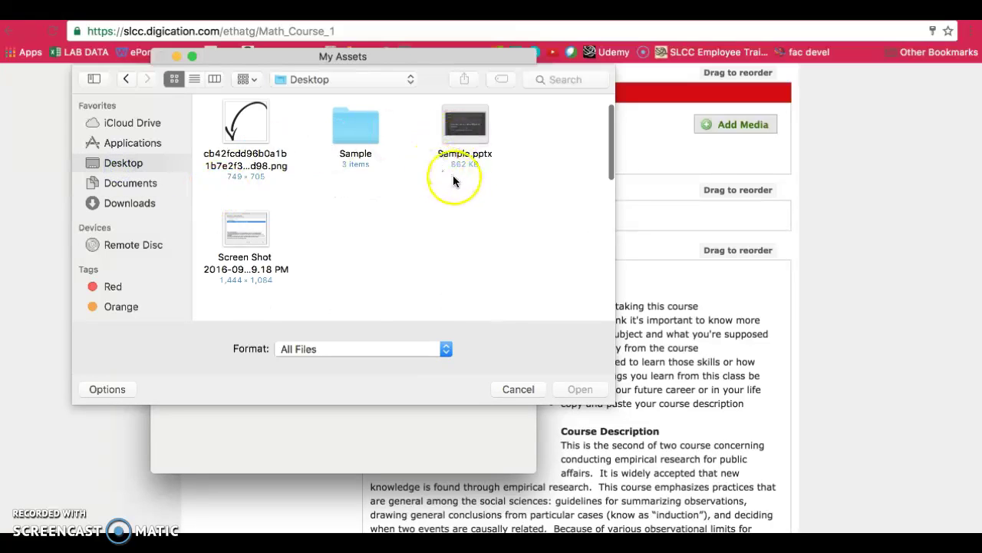
click(482, 155)
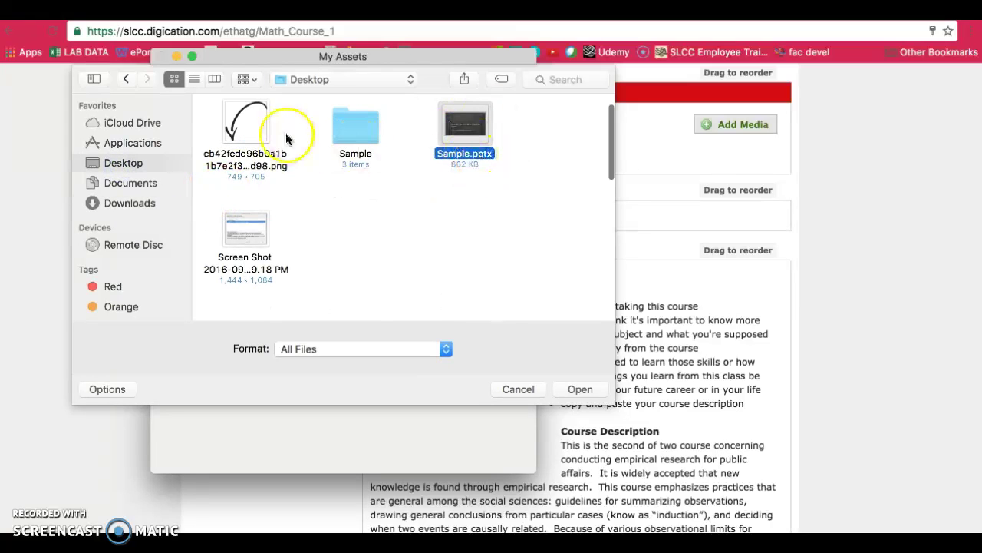
double_click(352, 128)
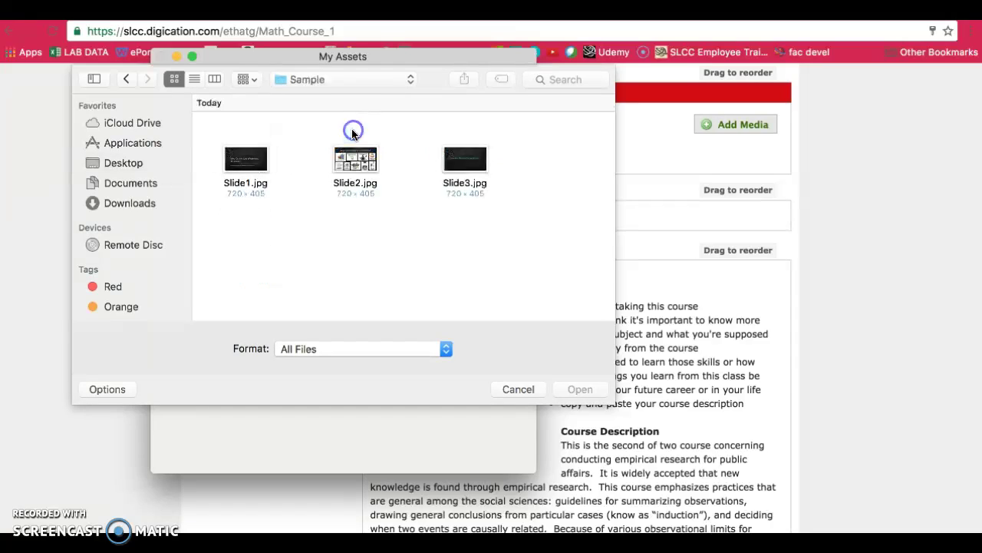
drag(212, 150, 534, 187)
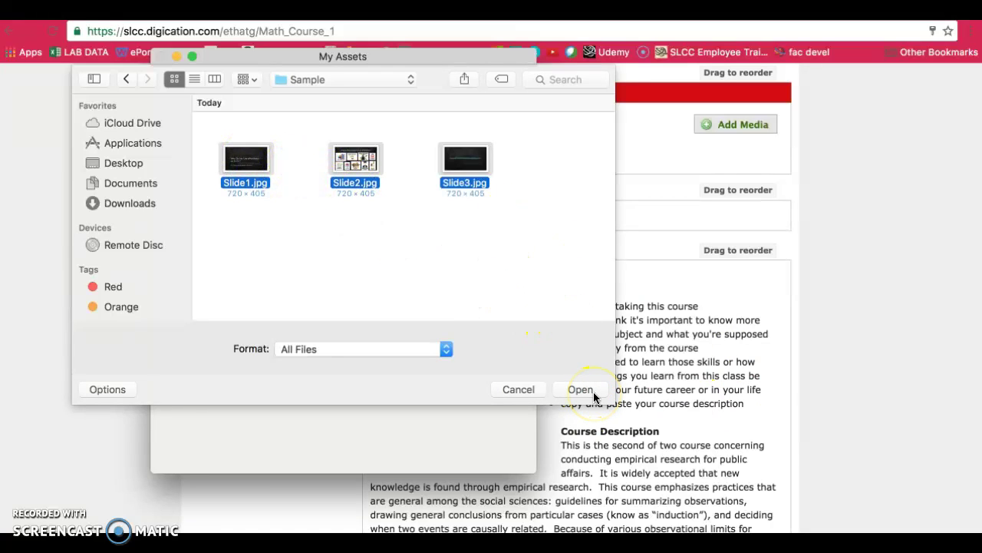
click(594, 395)
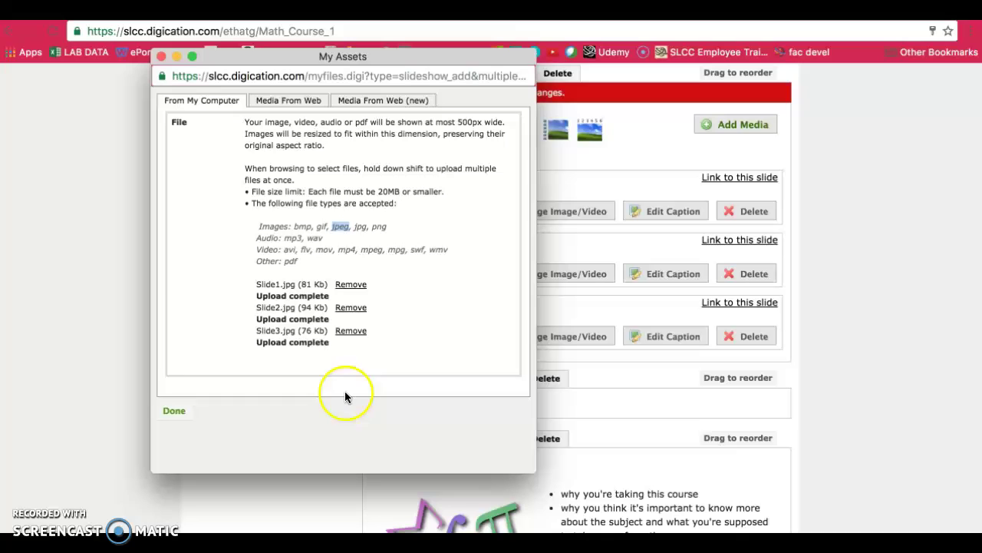
click(164, 415)
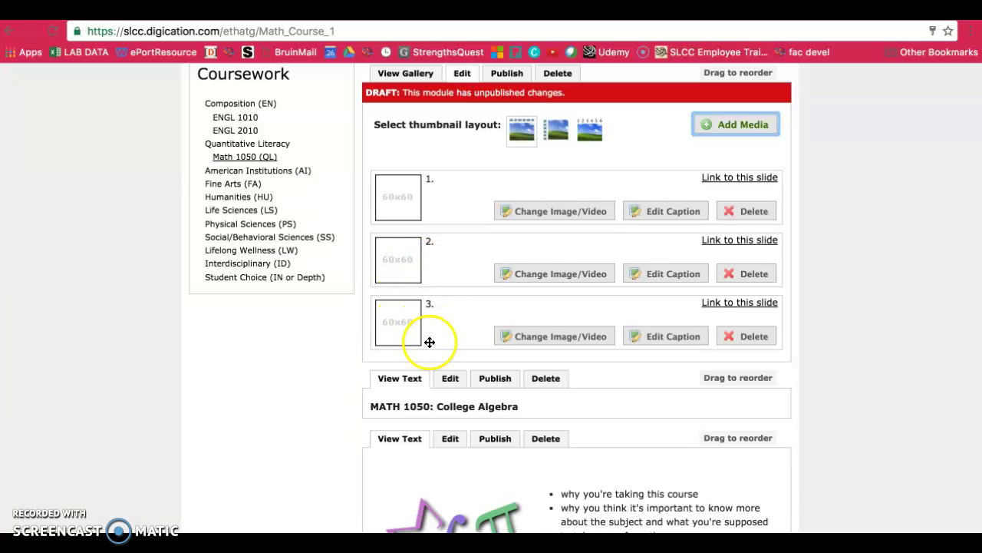
scroll(616, 189, down, 1)
scroll(617, 190, up, 4)
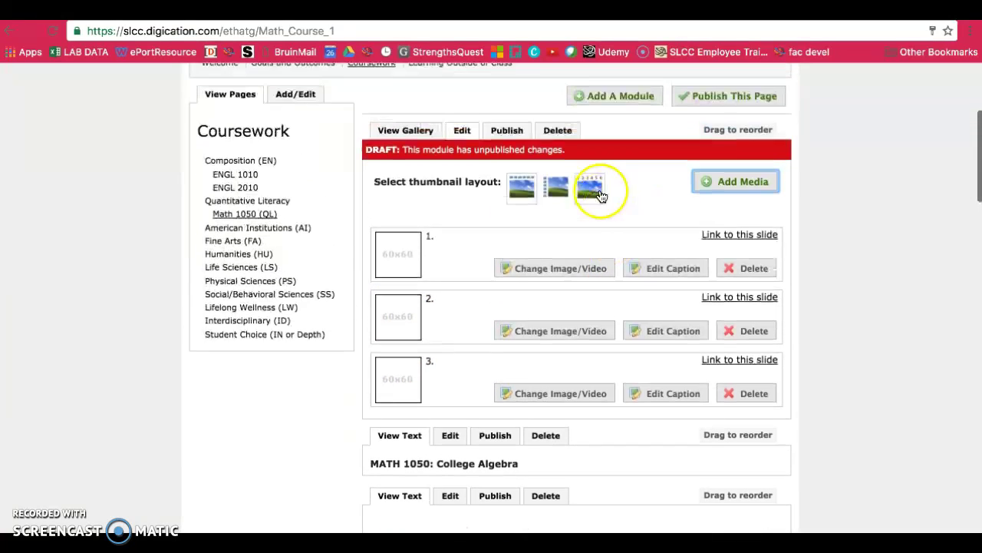
scroll(597, 193, up, 1)
Publish all page changes and switch the module to View Gallery with three slide thumbnails.
click(764, 122)
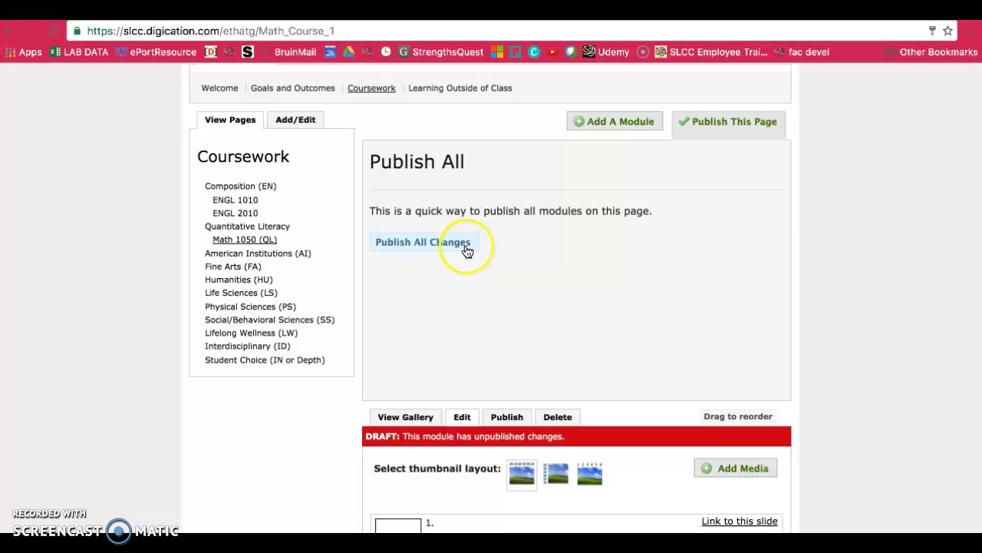
click(464, 250)
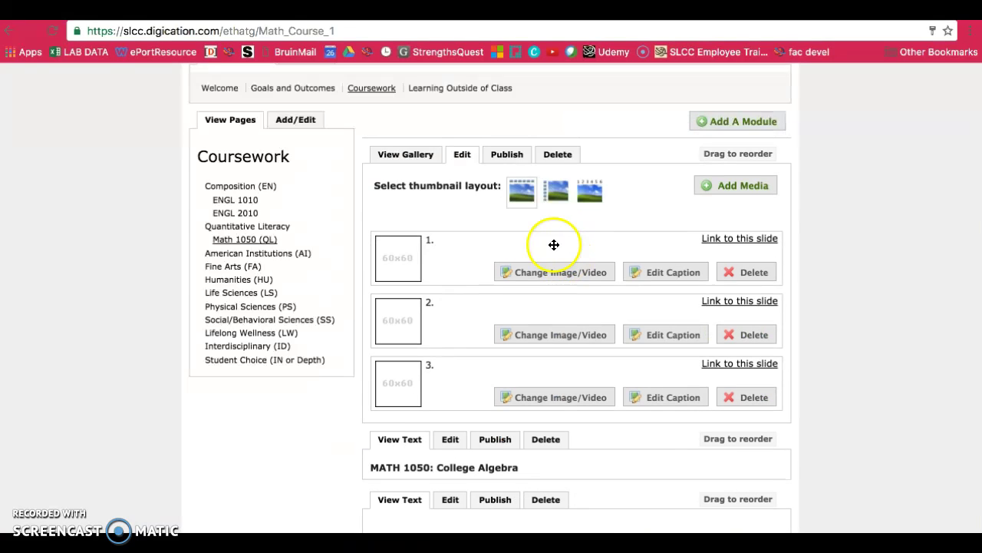
click(420, 157)
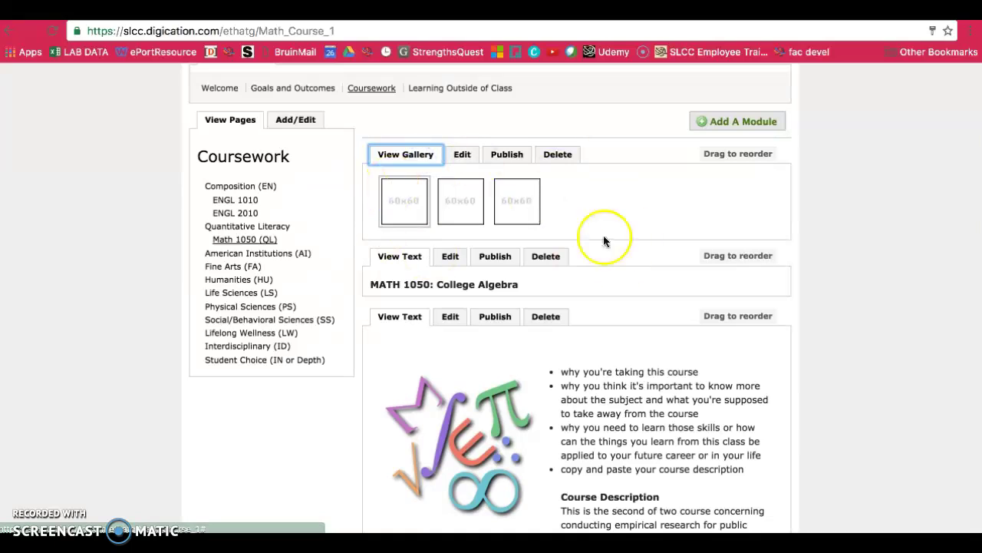
scroll(611, 240, up, 3)
scroll(608, 240, up, 2)
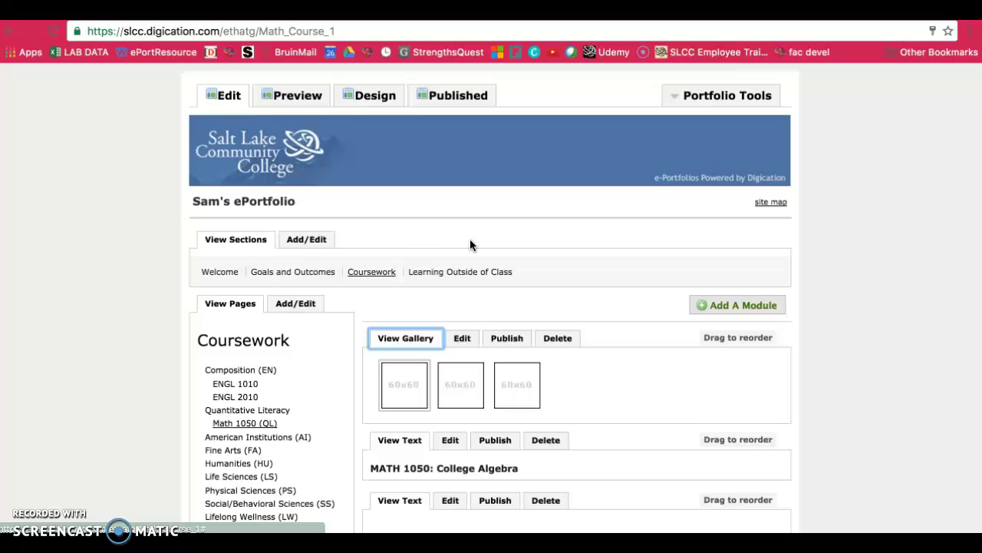
scroll(806, 355, down, 2)
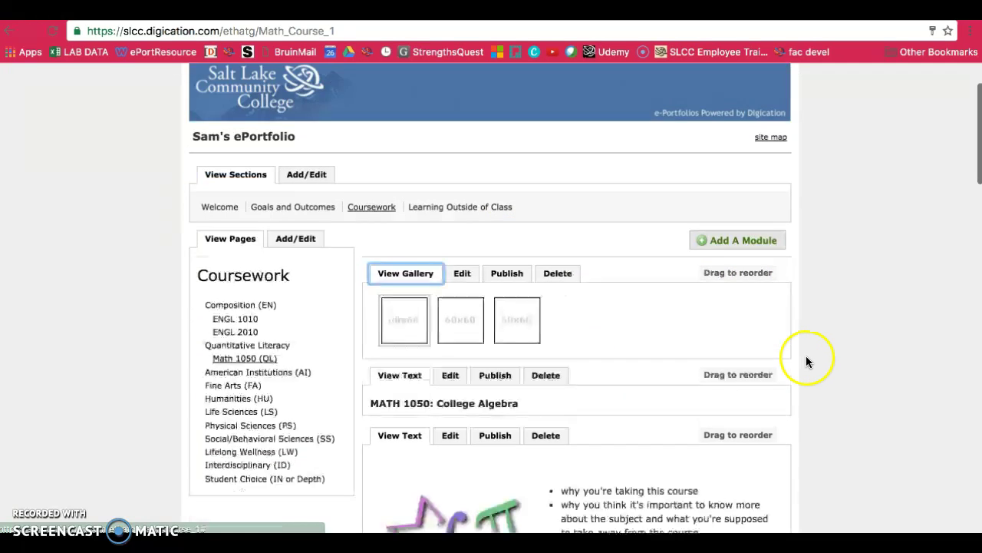
scroll(768, 307, down, 1)
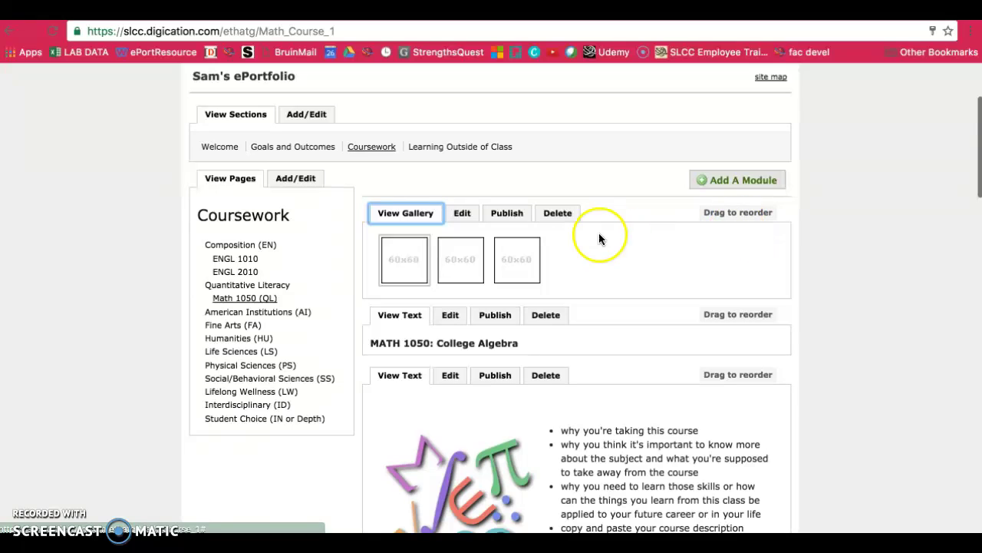
scroll(568, 227, up, 3)
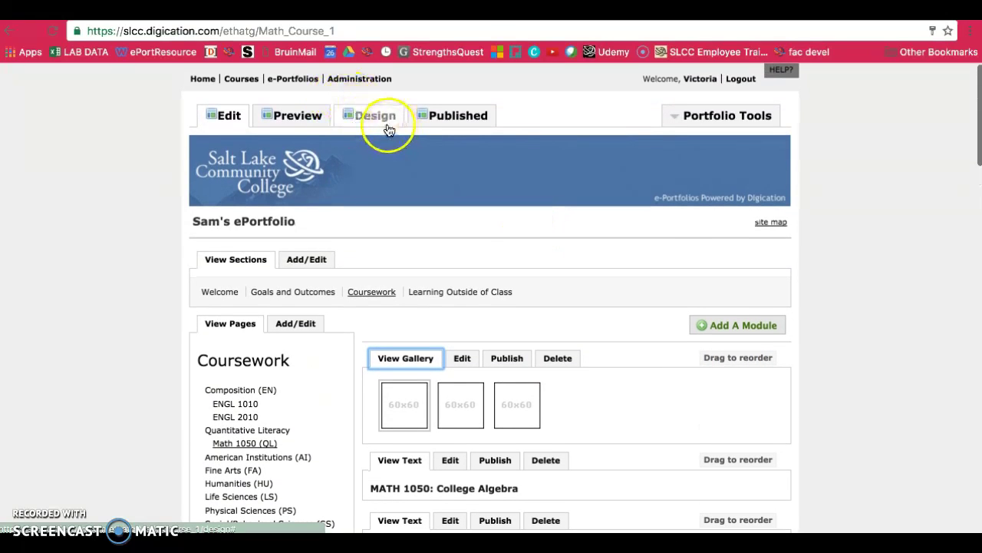
Switch the Math 1050 page to Design view.
click(380, 125)
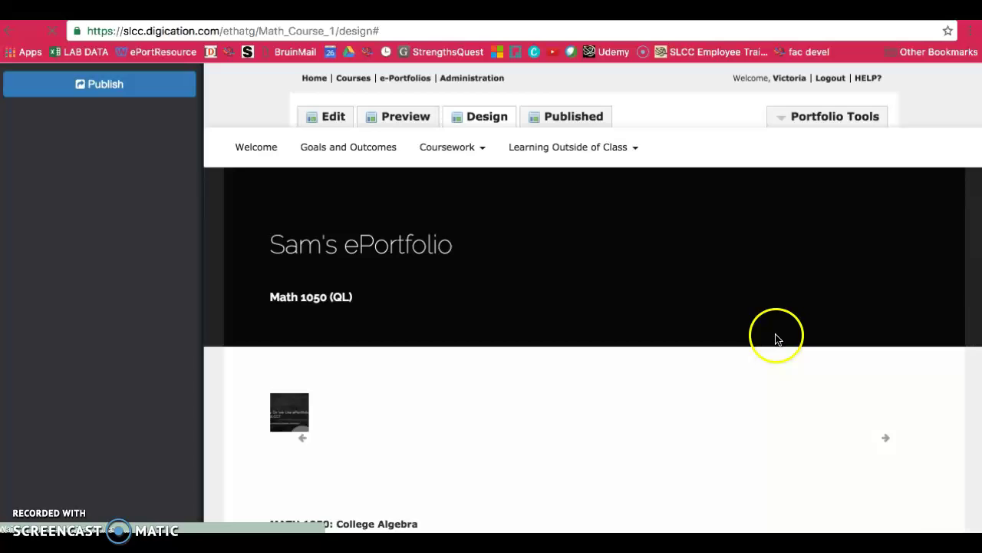
scroll(778, 335, down, 3)
scroll(778, 336, down, 4)
scroll(614, 345, down, 1)
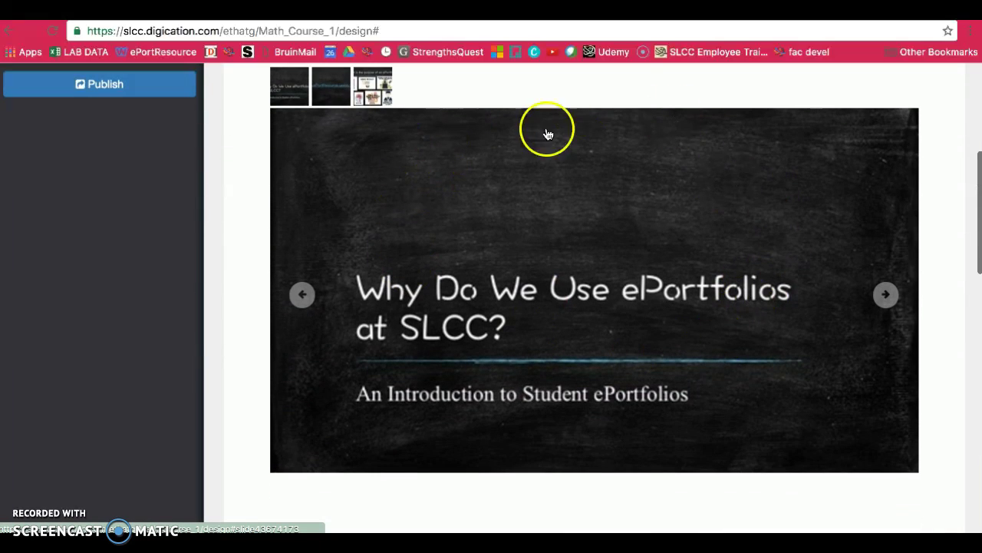
Select the slideshow block and drag it beneath the PDF block.
click(568, 149)
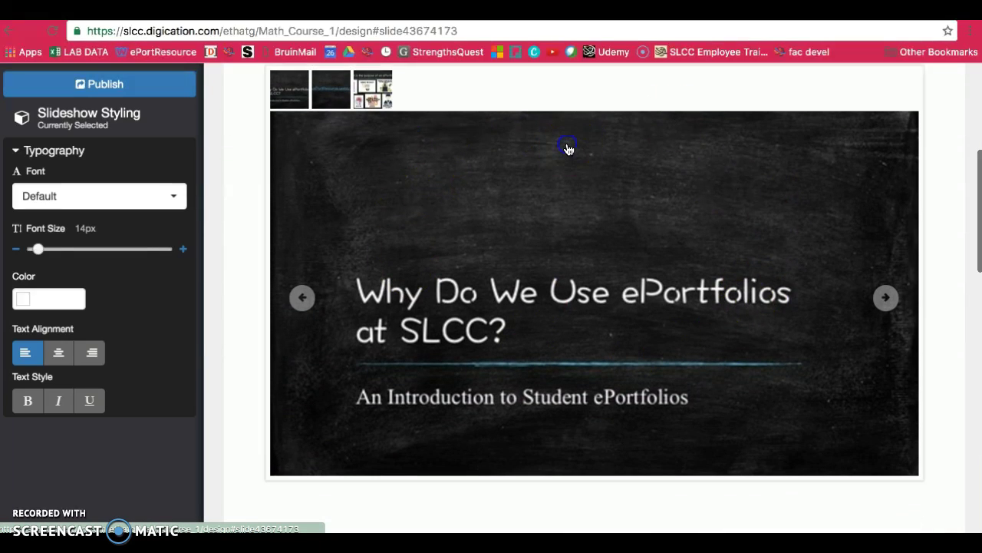
drag(581, 97, 564, 90)
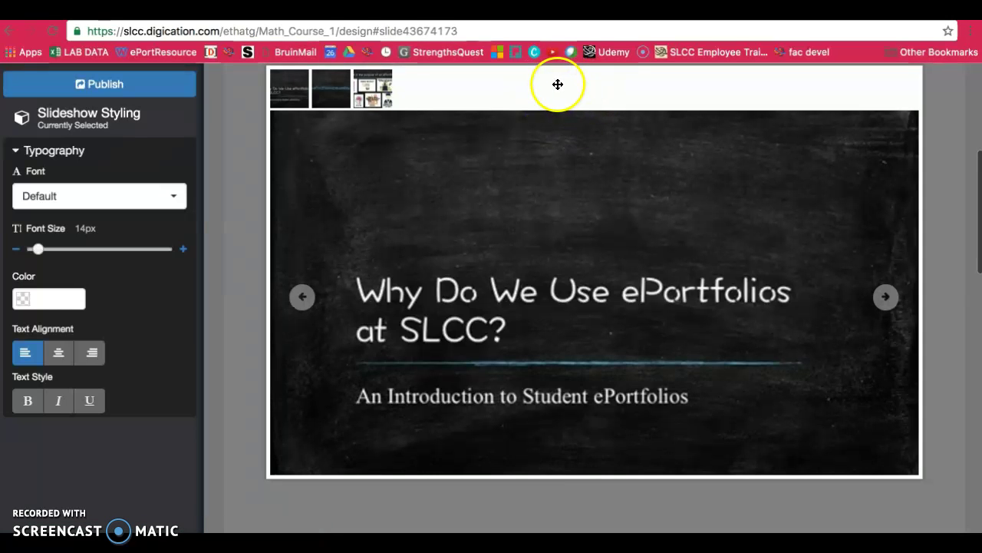
mouse_move(564, 91)
mouse_down()
mouse_move(551, 224)
mouse_move(550, 522)
mouse_up()
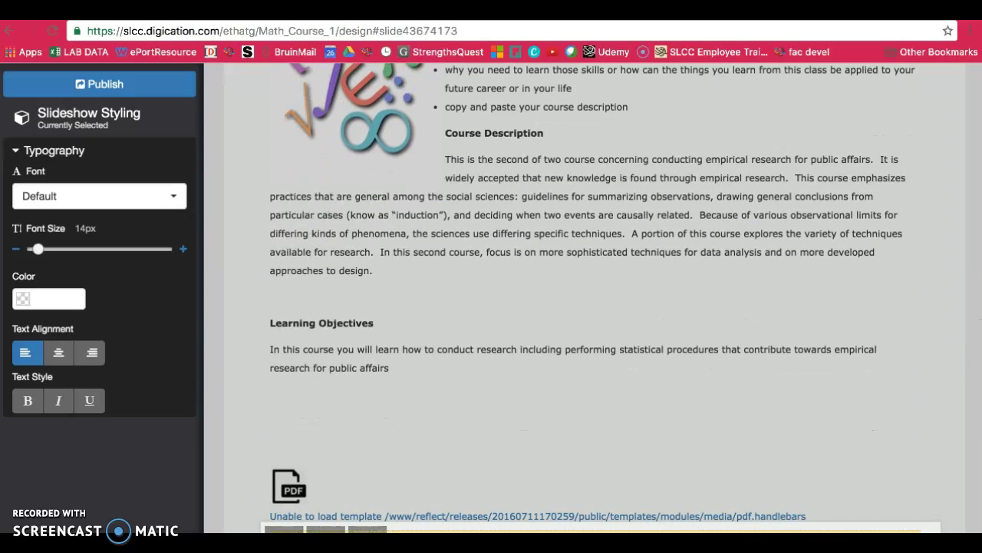
drag(555, 463, 551, 321)
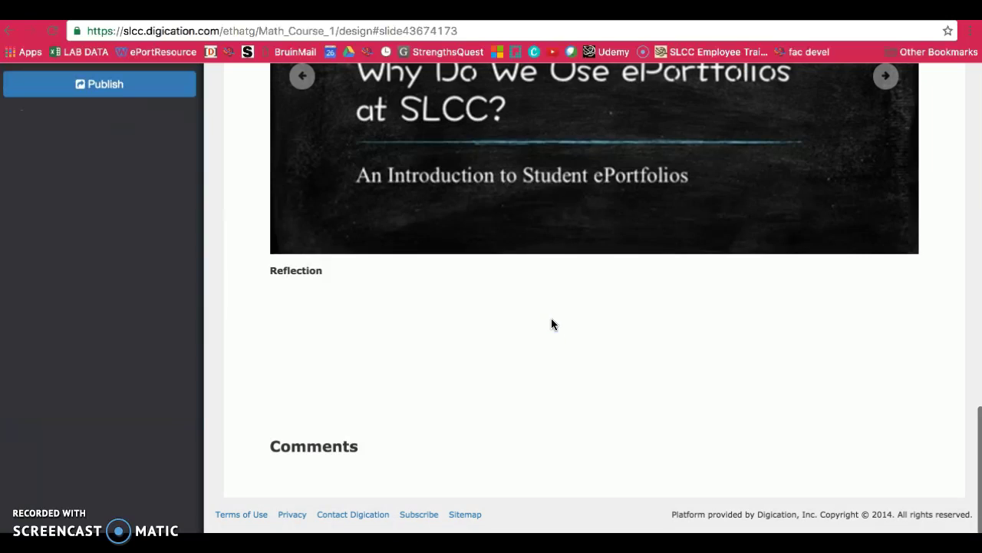
scroll(529, 307, up, 2)
scroll(513, 290, up, 3)
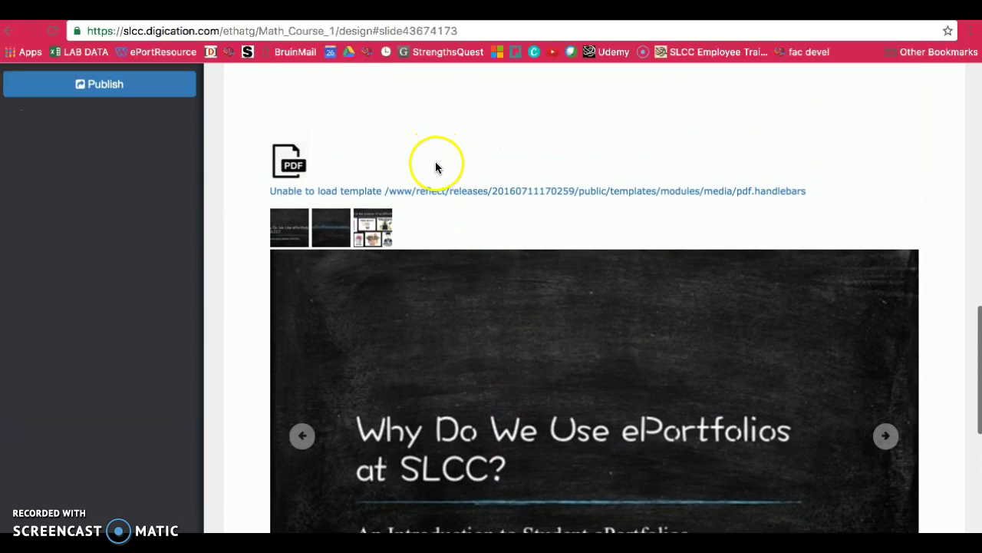
scroll(436, 162, up, 2)
scroll(434, 162, up, 5)
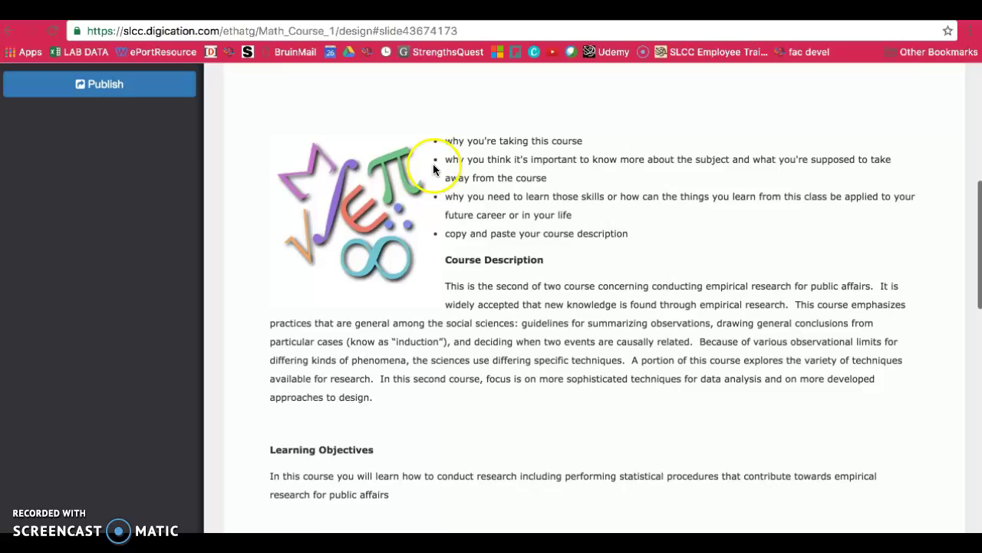
scroll(433, 164, up, 4)
scroll(407, 164, up, 2)
Publish the design changes, preview the live page, then return to Edit mode.
click(81, 86)
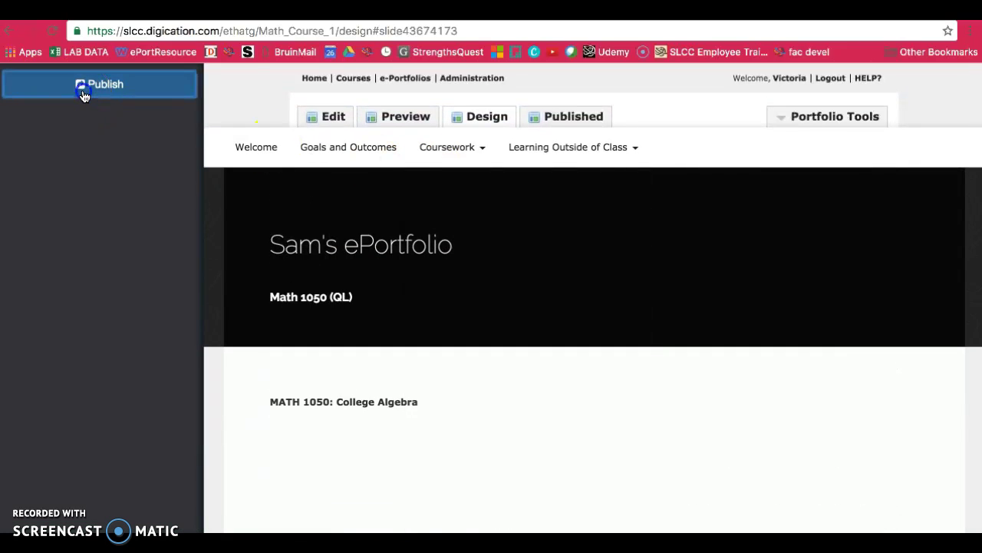
click(647, 199)
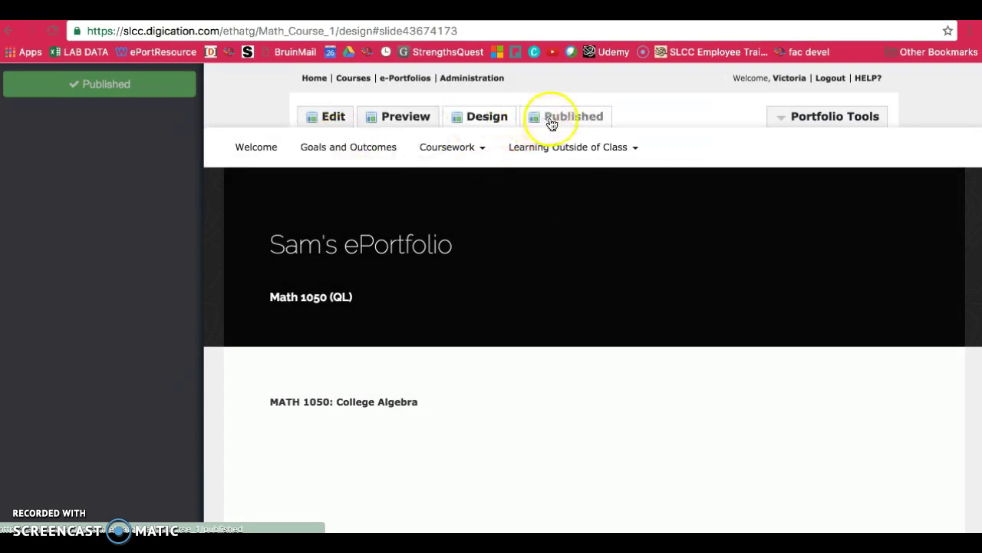
click(551, 117)
click(652, 201)
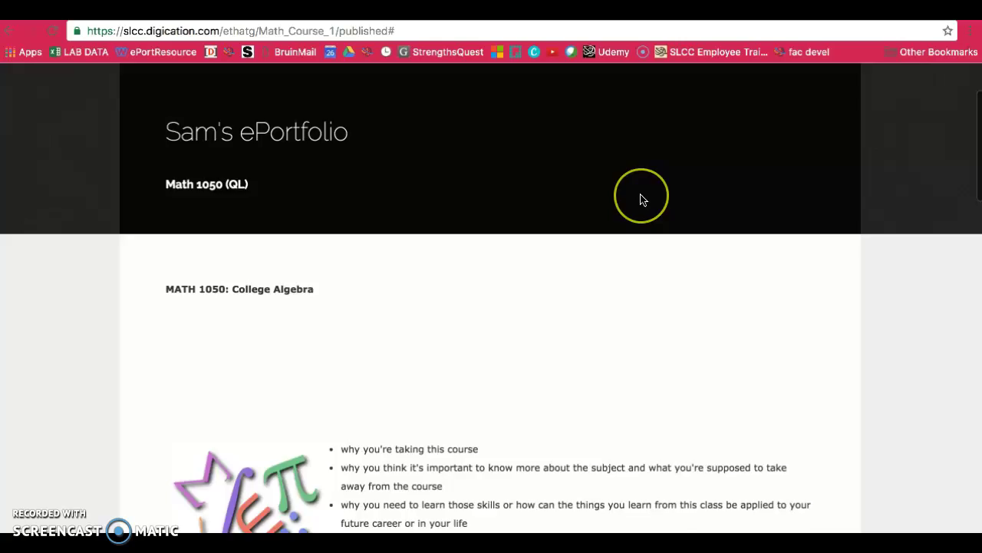
scroll(642, 196, down, 10)
scroll(642, 198, up, 10)
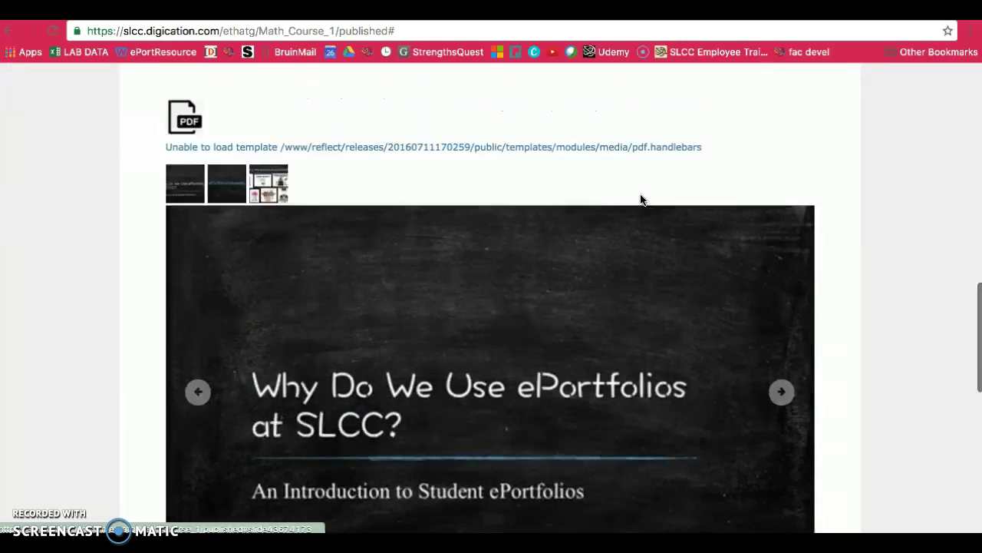
click(184, 112)
click(232, 117)
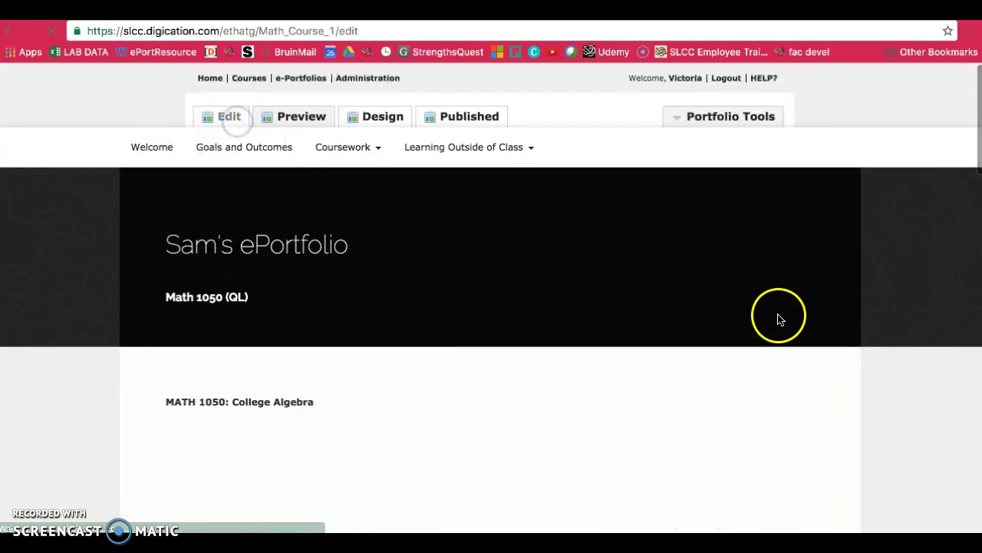
scroll(826, 323, down, 1)
scroll(826, 321, down, 2)
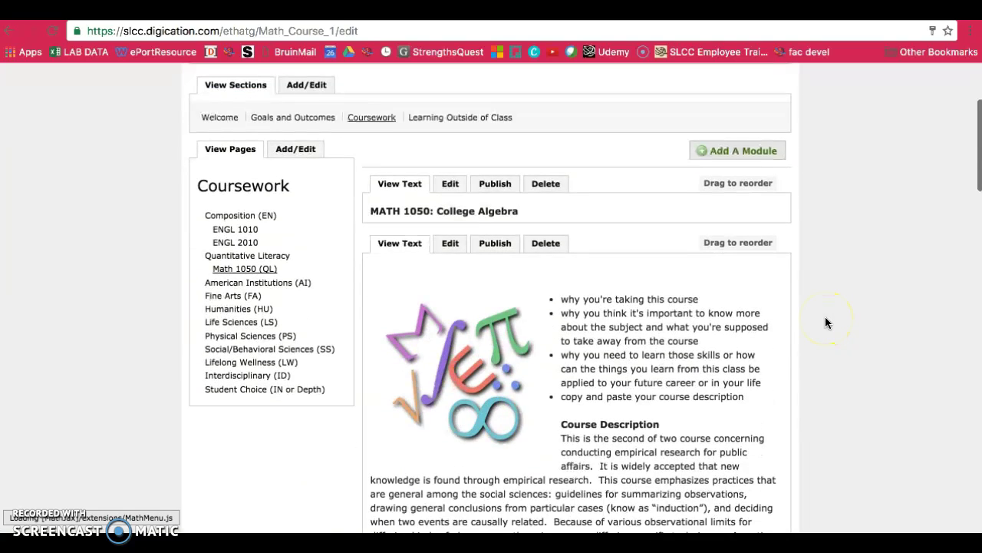
click(766, 182)
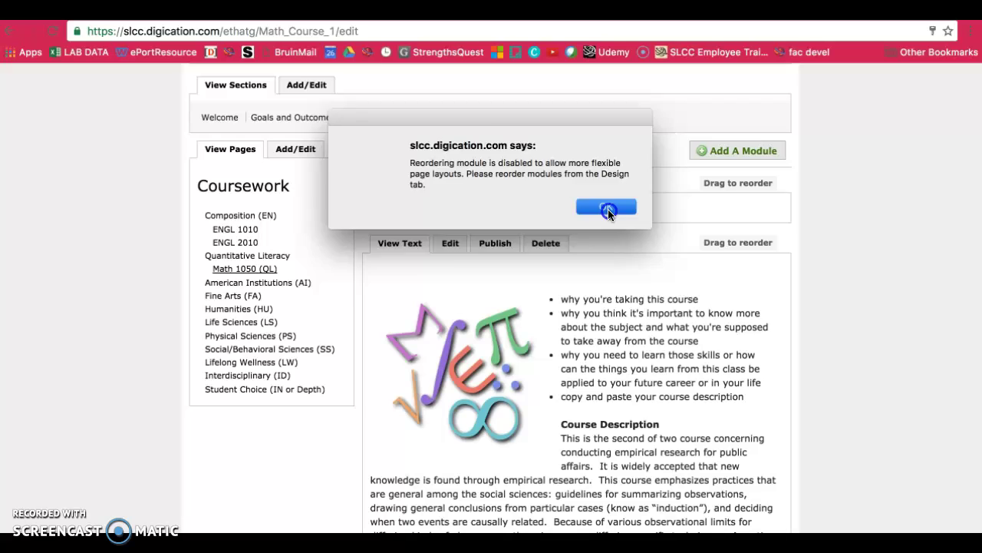
click(608, 209)
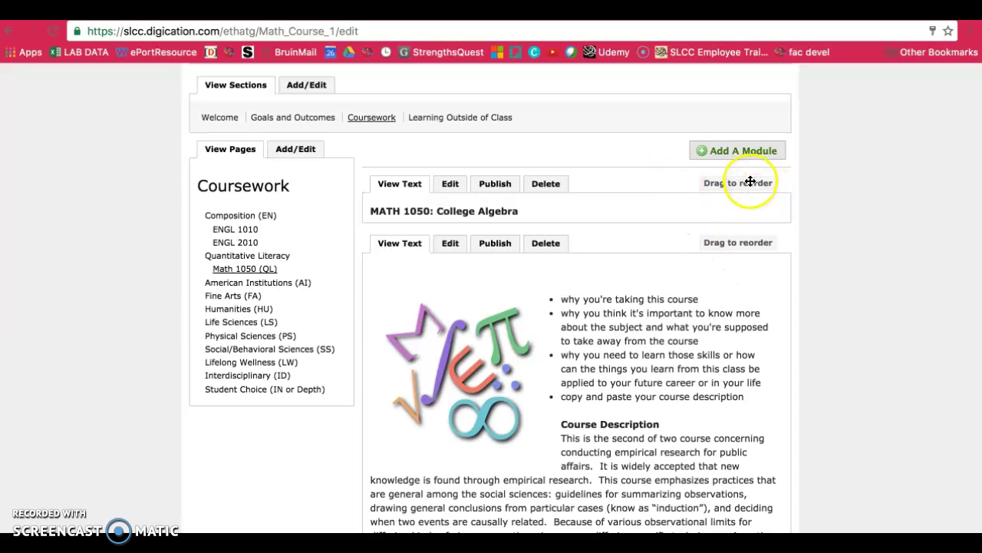
click(739, 189)
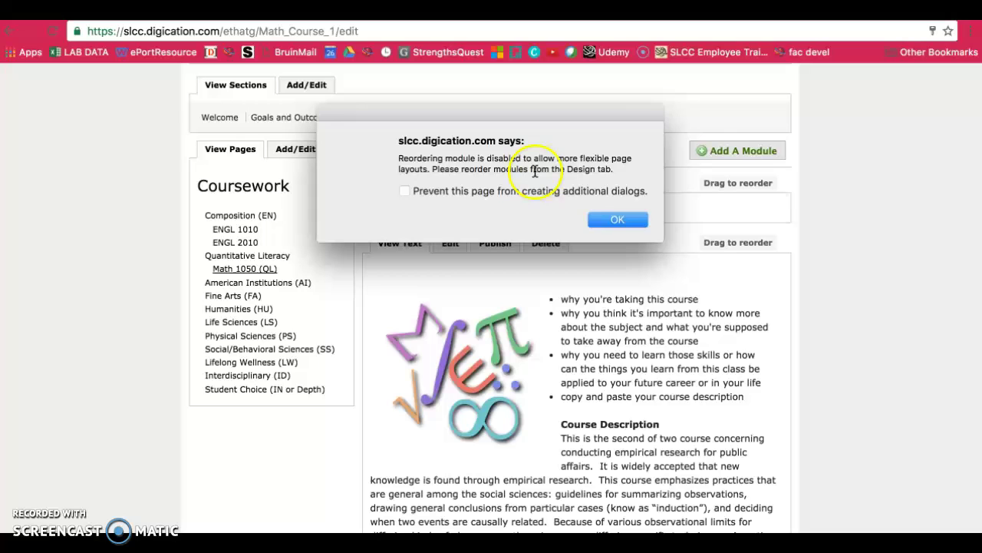
click(629, 219)
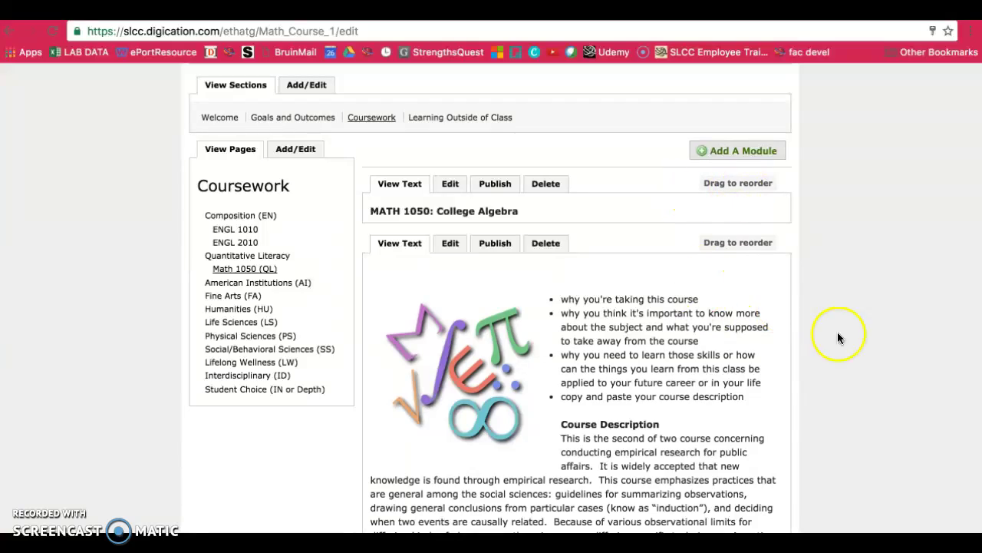
scroll(709, 432, down, 1)
scroll(765, 395, down, 3)
scroll(736, 405, down, 2)
scroll(733, 429, down, 1)
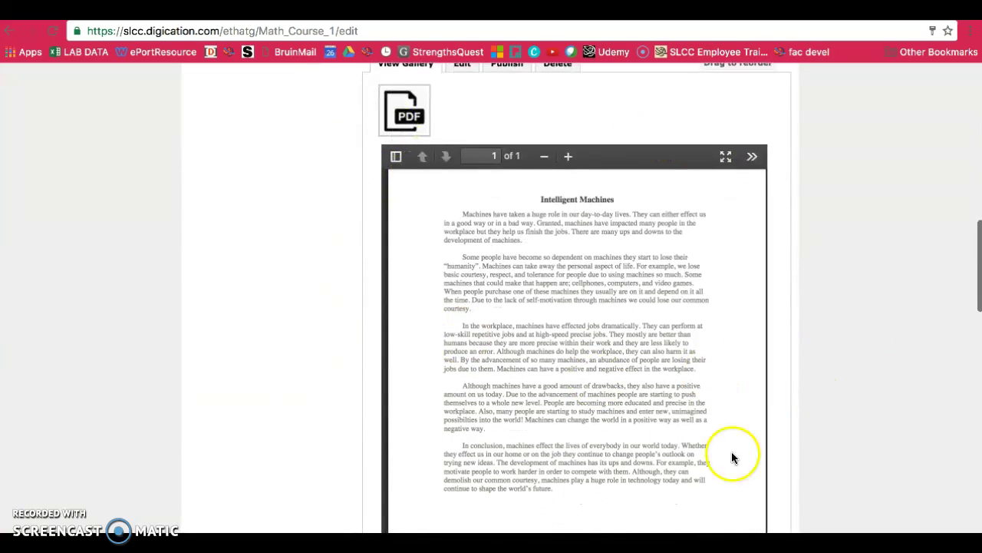
scroll(875, 322, down, 3)
scroll(865, 336, down, 3)
scroll(929, 364, down, 1)
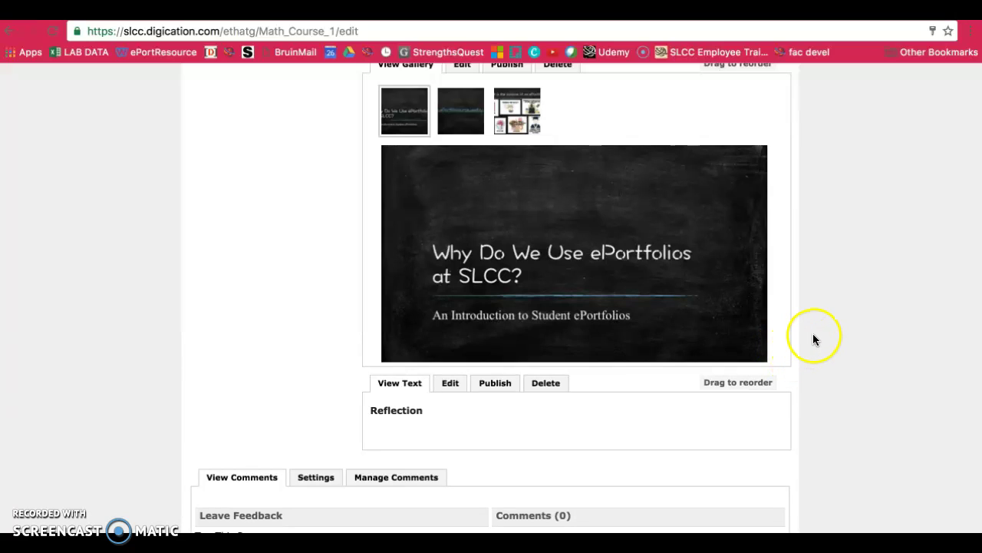
scroll(813, 336, up, 1)
scroll(814, 335, up, 5)
Add a Rich Text module to the page.
scroll(814, 334, up, 5)
scroll(815, 333, up, 5)
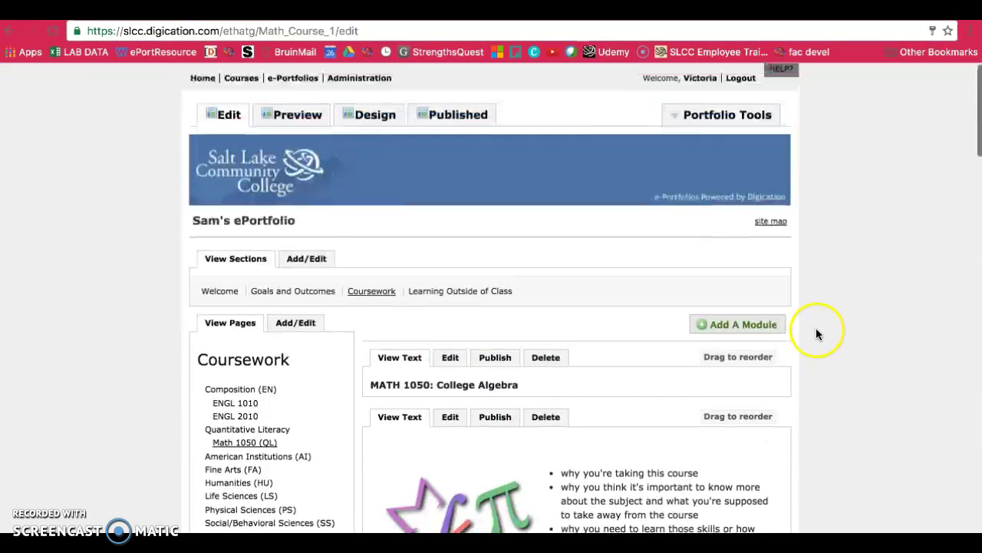
click(743, 324)
scroll(748, 415, down, 1)
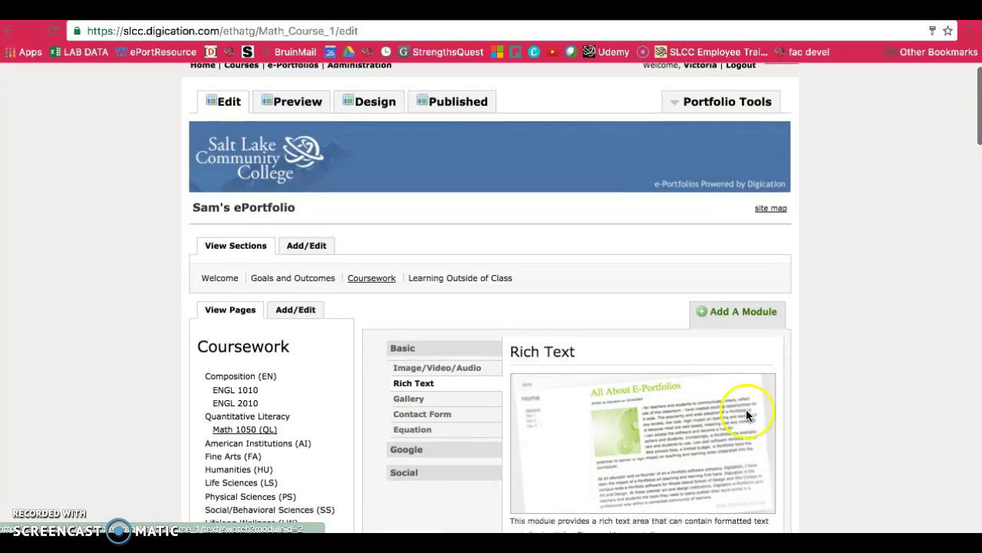
scroll(749, 416, down, 4)
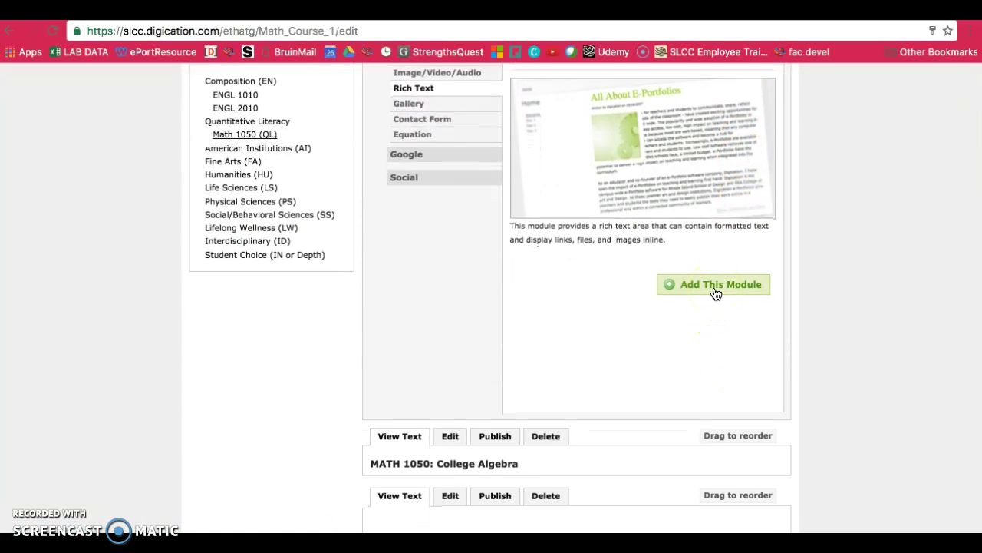
click(714, 290)
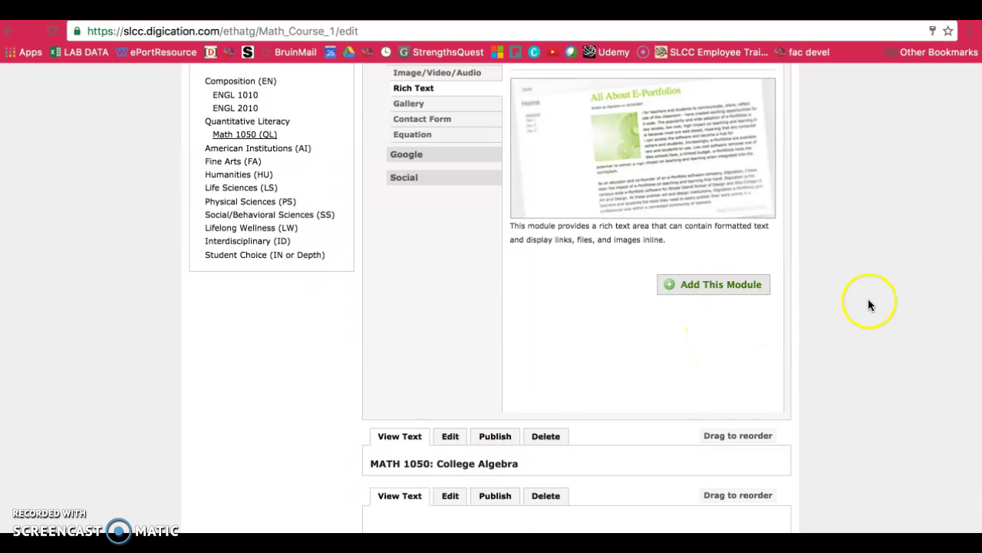
Go to the American Institutions (AI) page in the page list for editing.
scroll(868, 305, down, 3)
scroll(866, 302, down, 2)
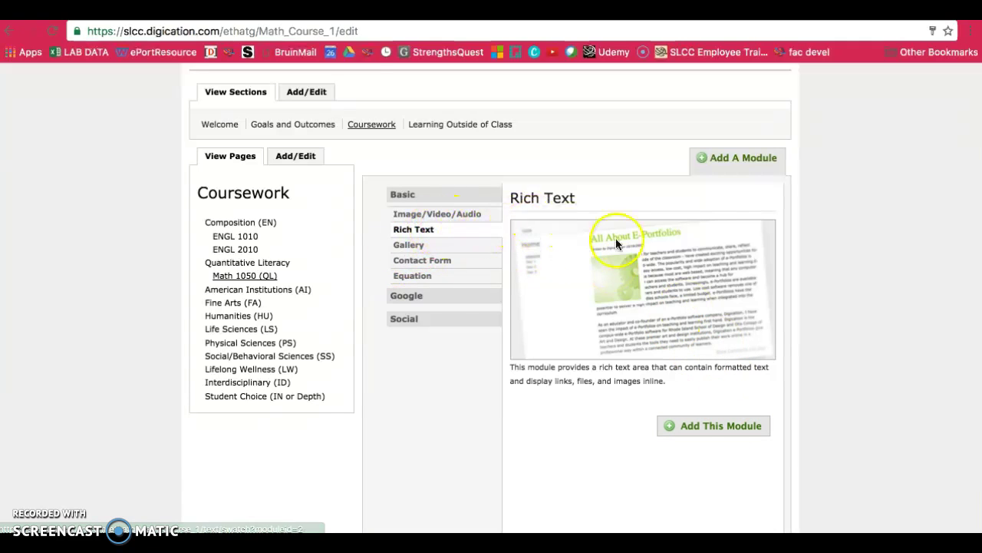
click(742, 430)
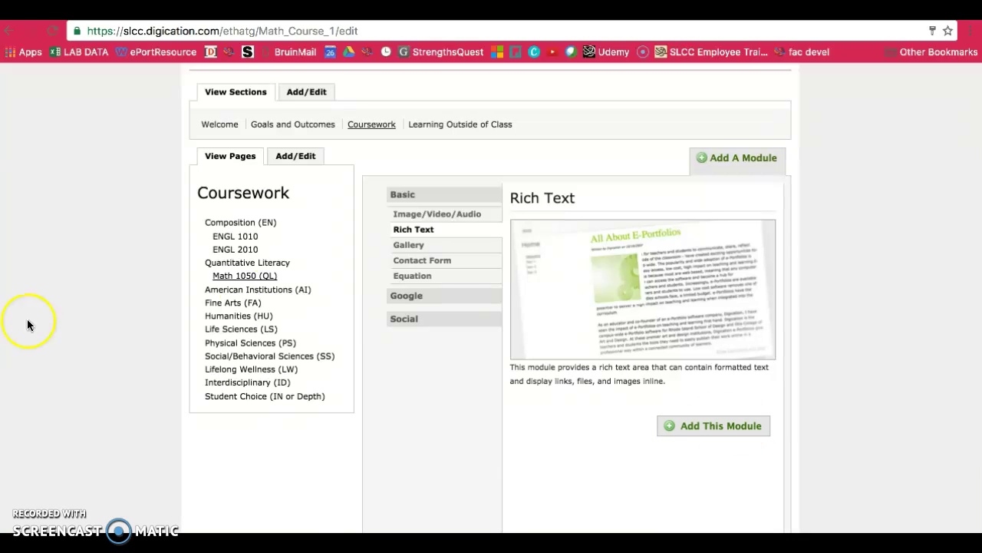
click(246, 291)
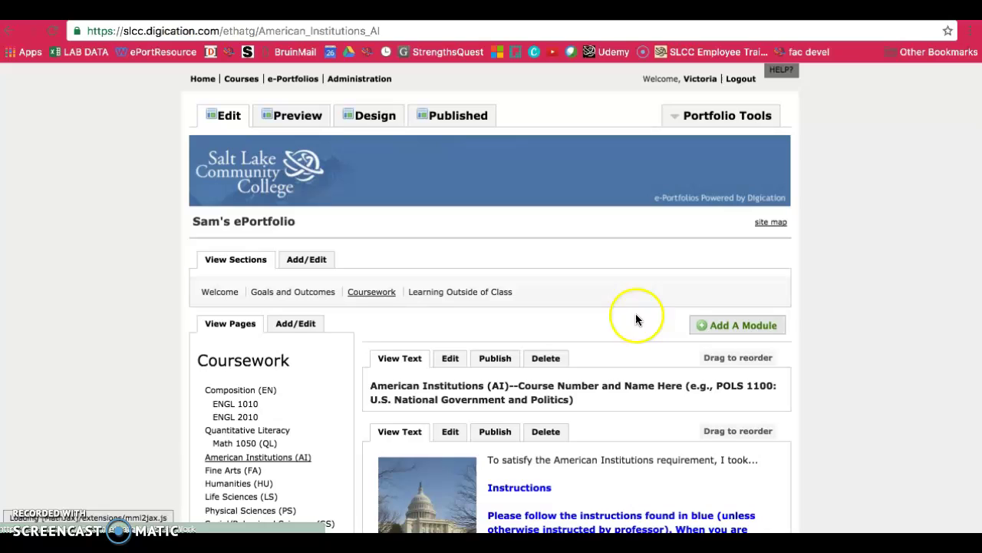
Scroll down the American Institutions page, reviewing the title and instructions, to reach the Signature Assignment module.
scroll(754, 338, down, 3)
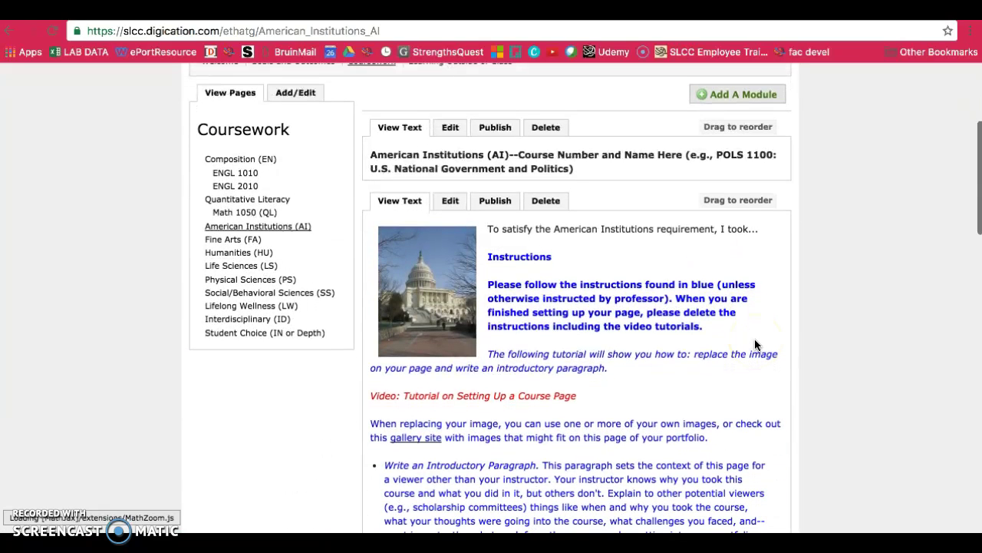
drag(362, 156, 629, 170)
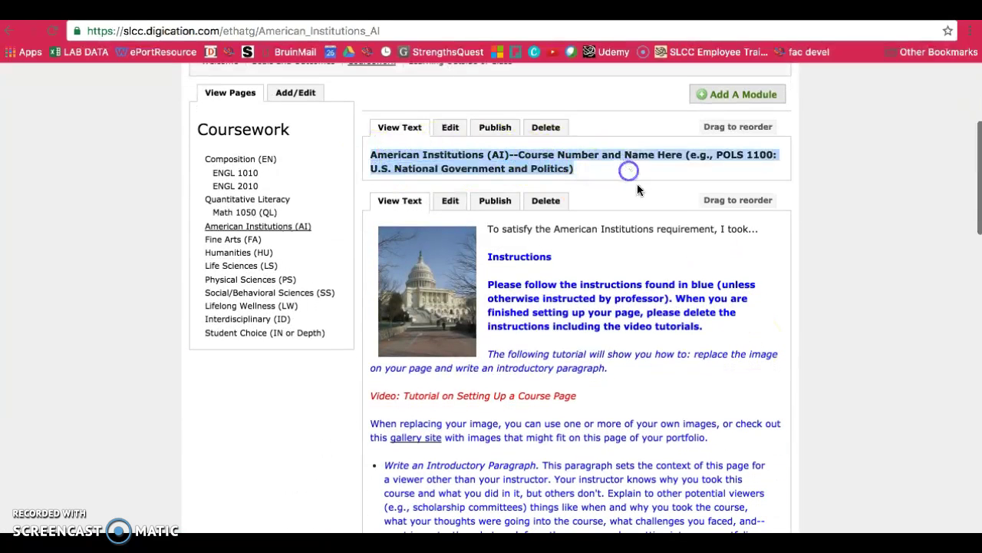
scroll(637, 184, down, 2)
triple_click(576, 152)
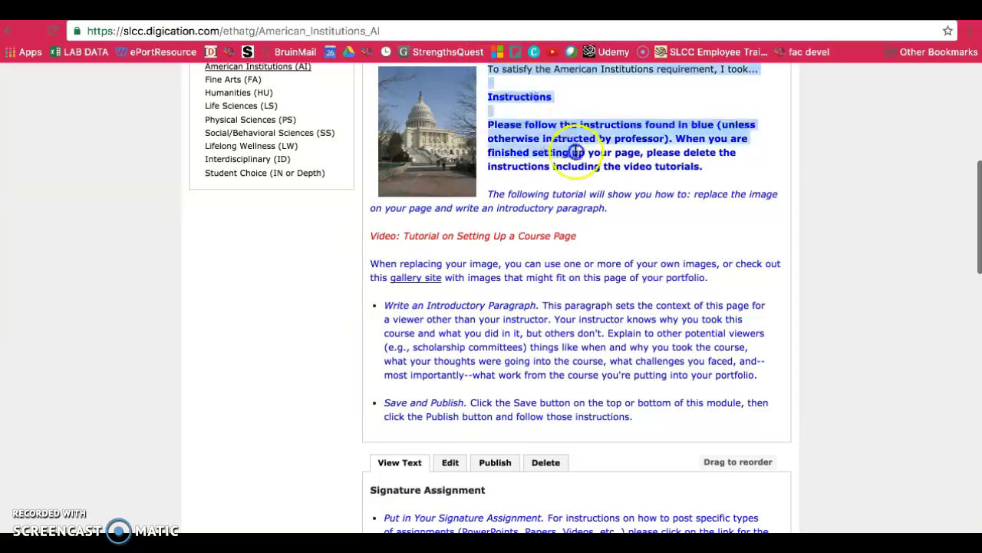
drag(576, 152, 680, 420)
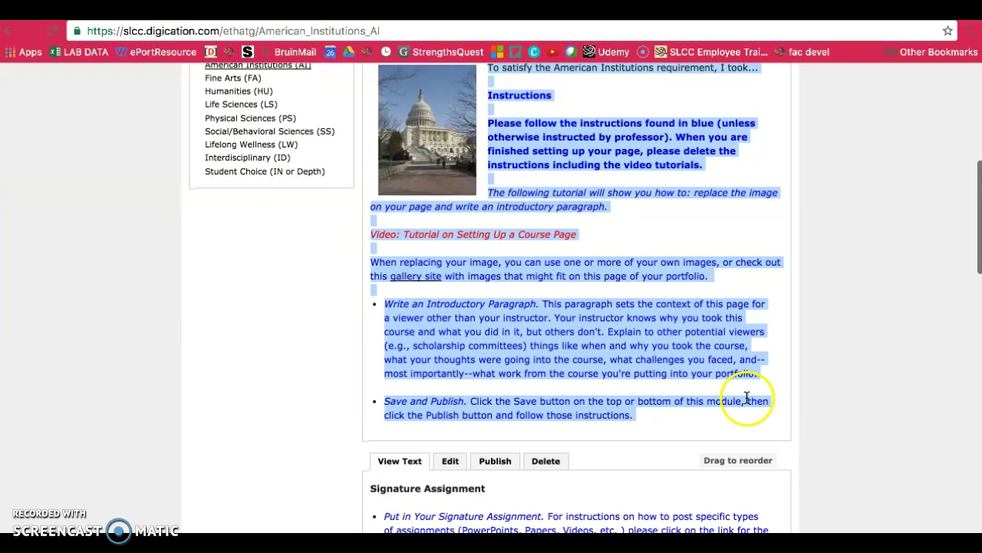
scroll(893, 398, down, 4)
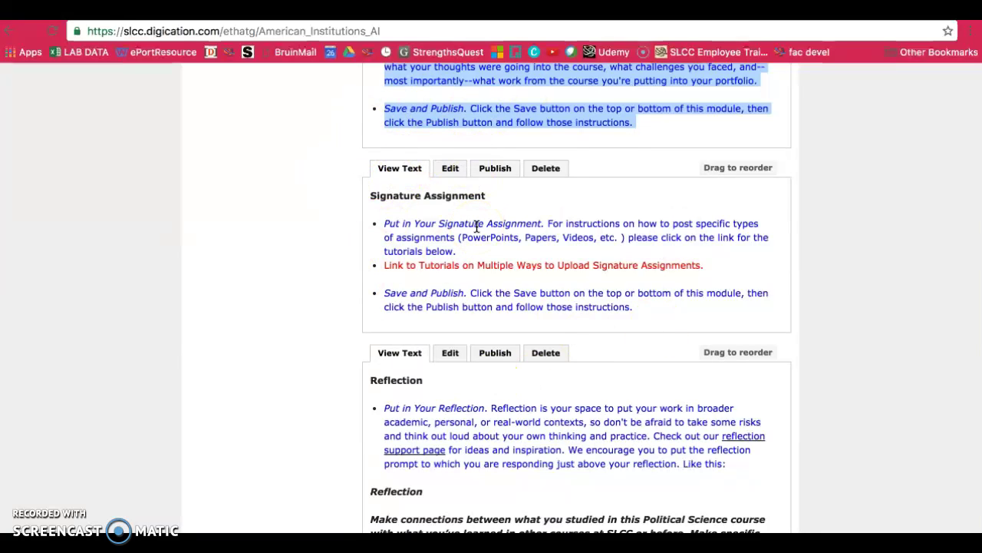
Edit the Signature Assignment module and delete its instruction bullets.
click(450, 168)
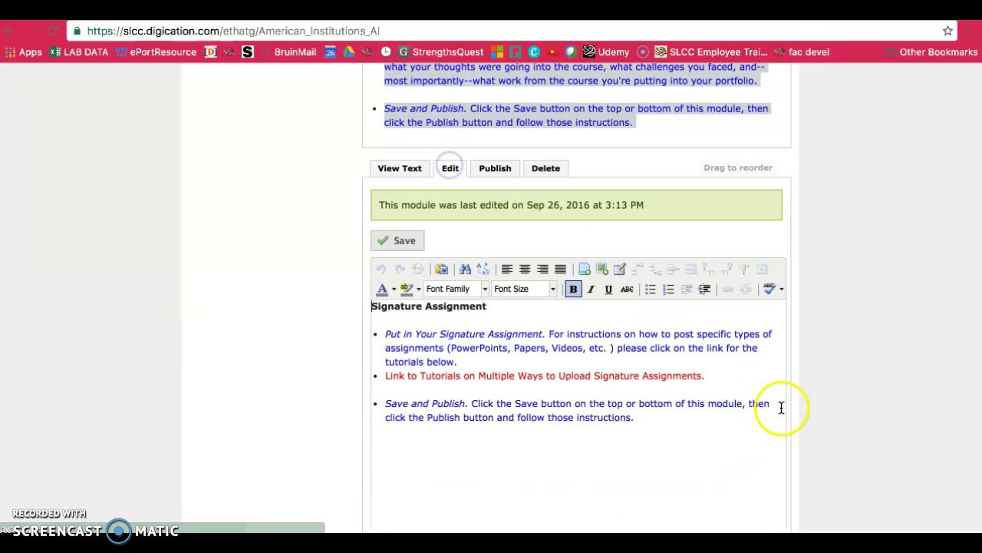
scroll(736, 392, down, 2)
drag(653, 311, 347, 224)
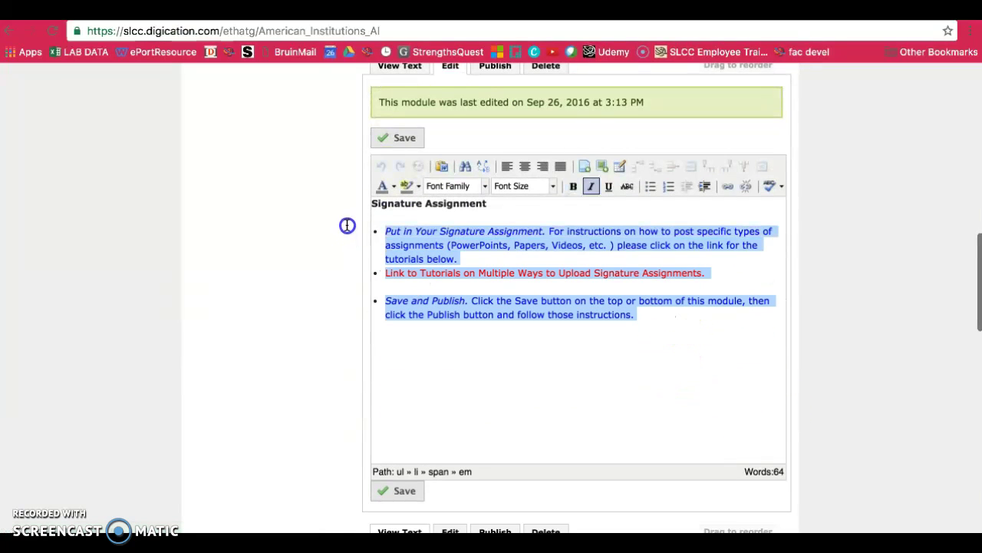
key(BackSpace)
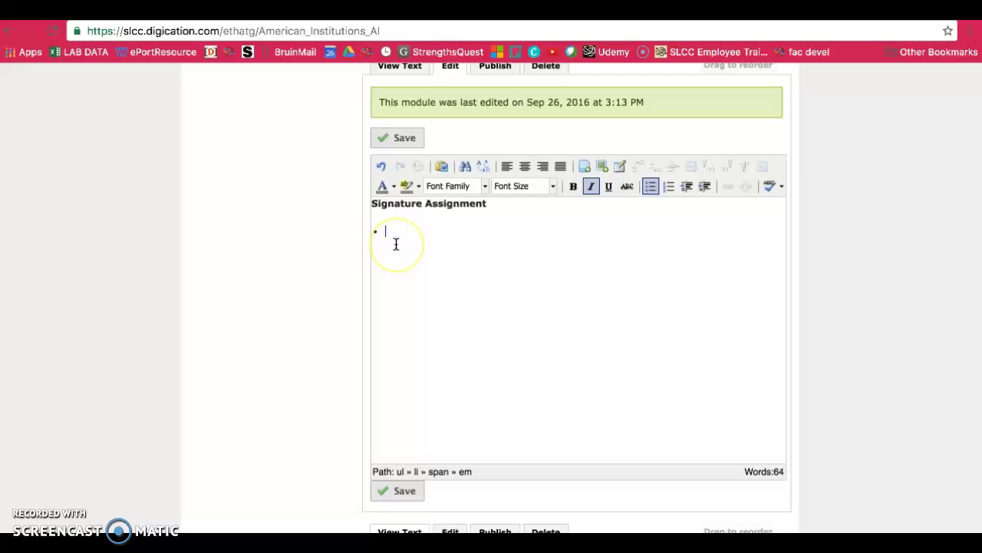
key(BackSpace)
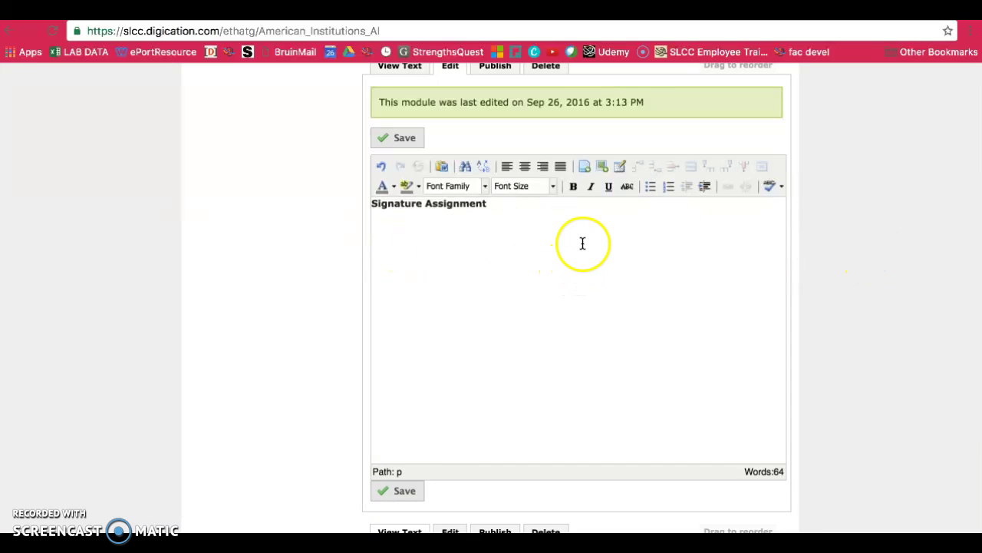
Upload Sample.pptx from the Desktop and insert it as a file link in the module.
click(588, 169)
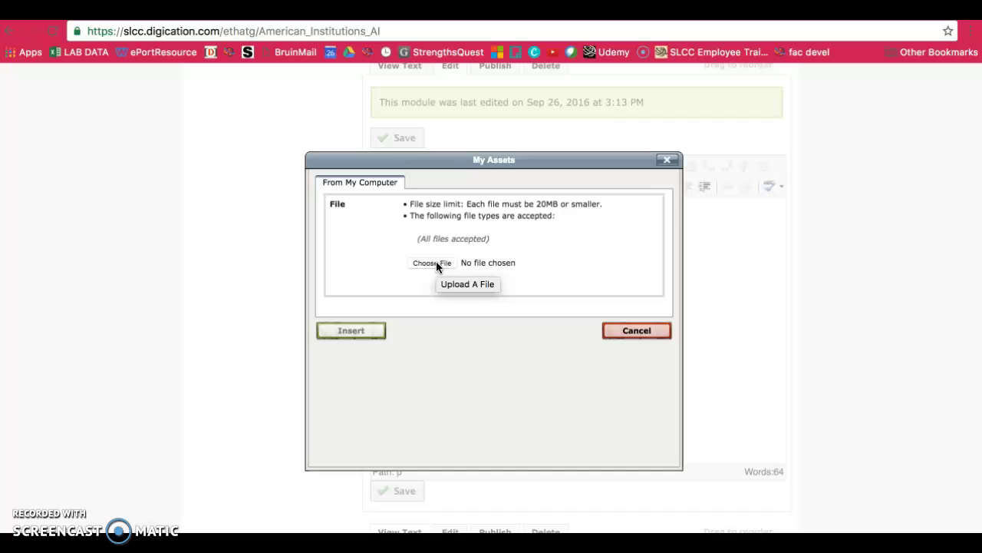
click(445, 263)
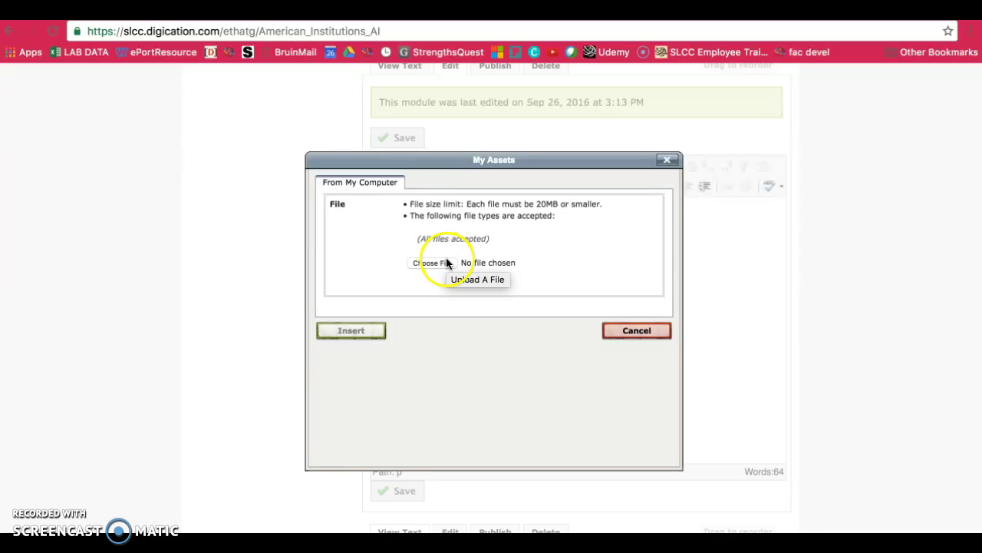
click(442, 266)
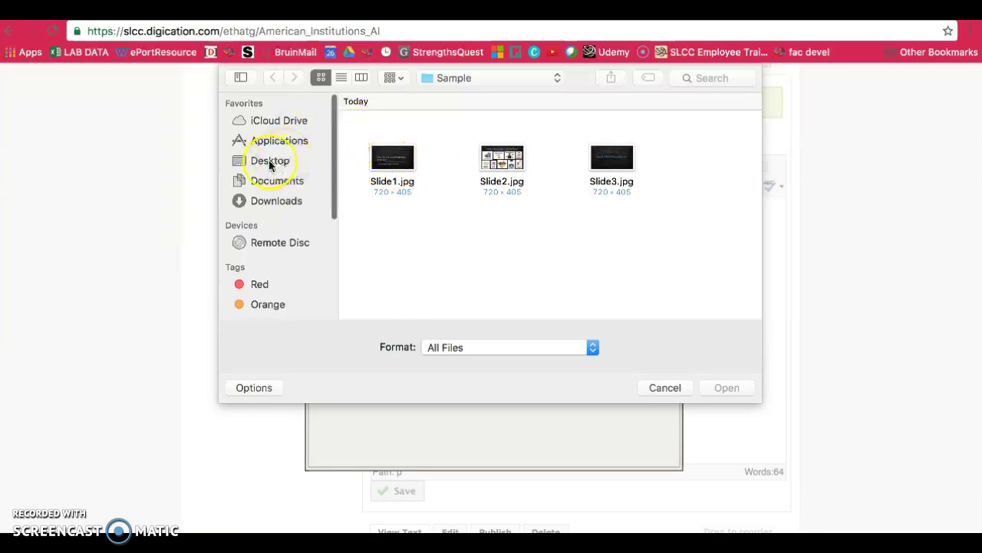
click(264, 161)
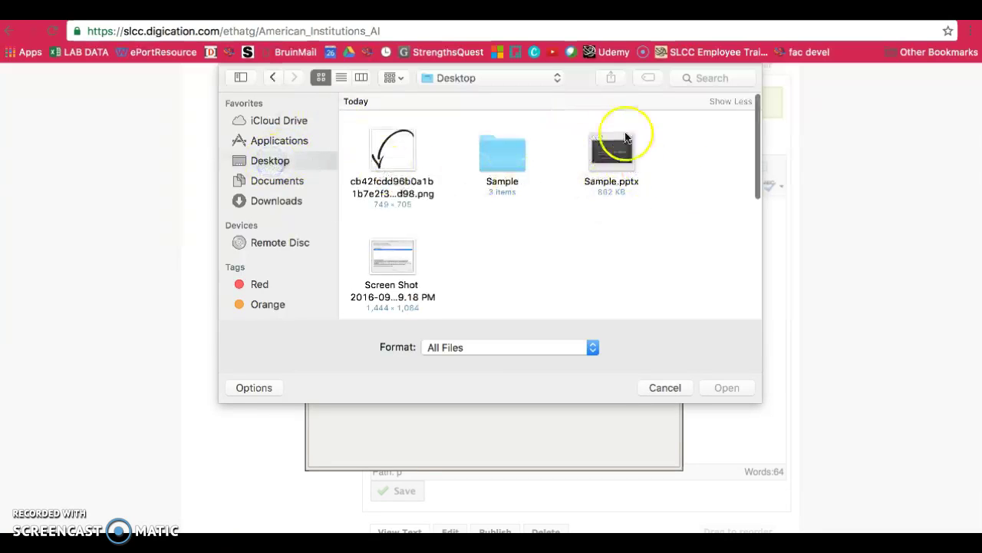
mouse_move(612, 157)
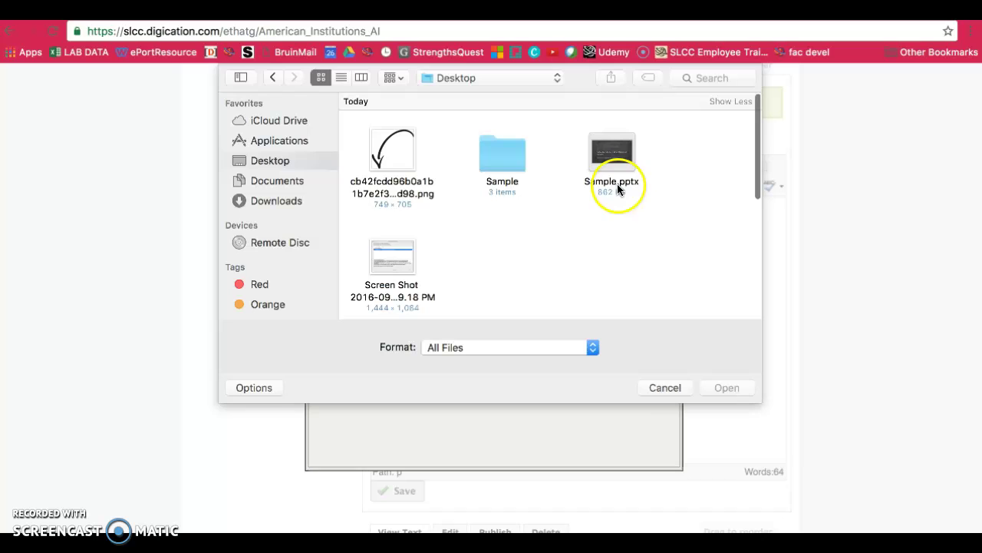
click(620, 176)
click(728, 389)
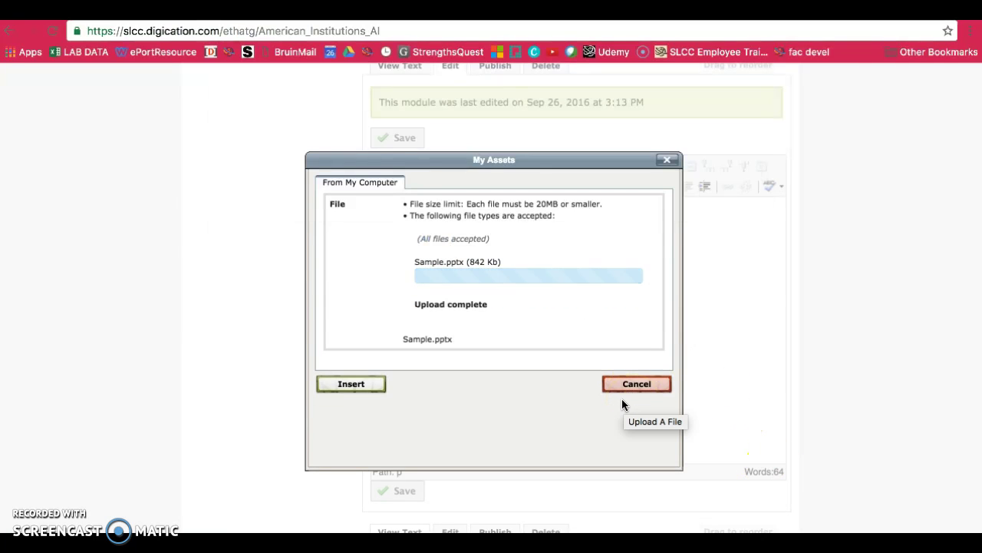
click(340, 355)
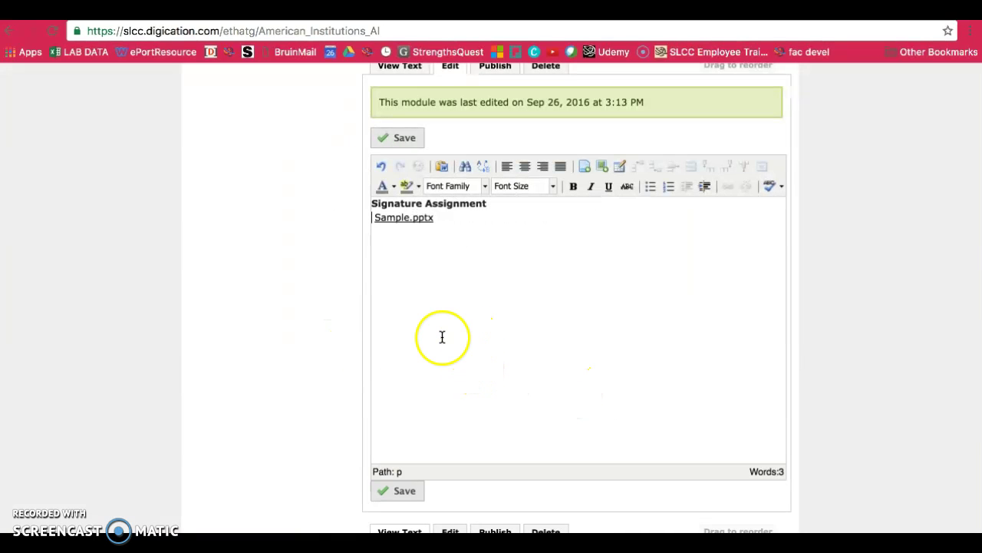
Center the Sample.pptx link and add the line 'My PowerPoint on ePortfolios.' beneath it, selected.
click(524, 170)
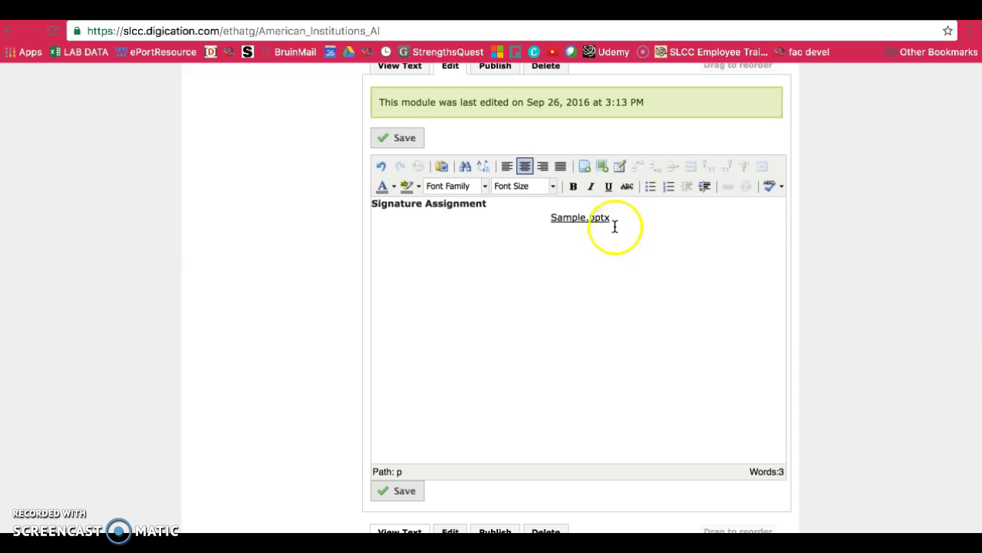
scroll(676, 269, down, 1)
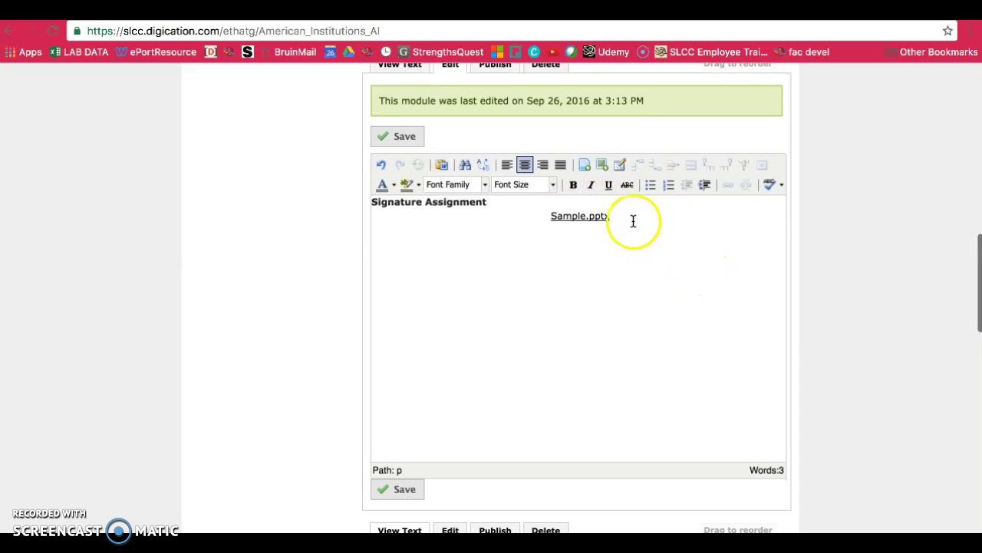
drag(632, 220, 453, 223)
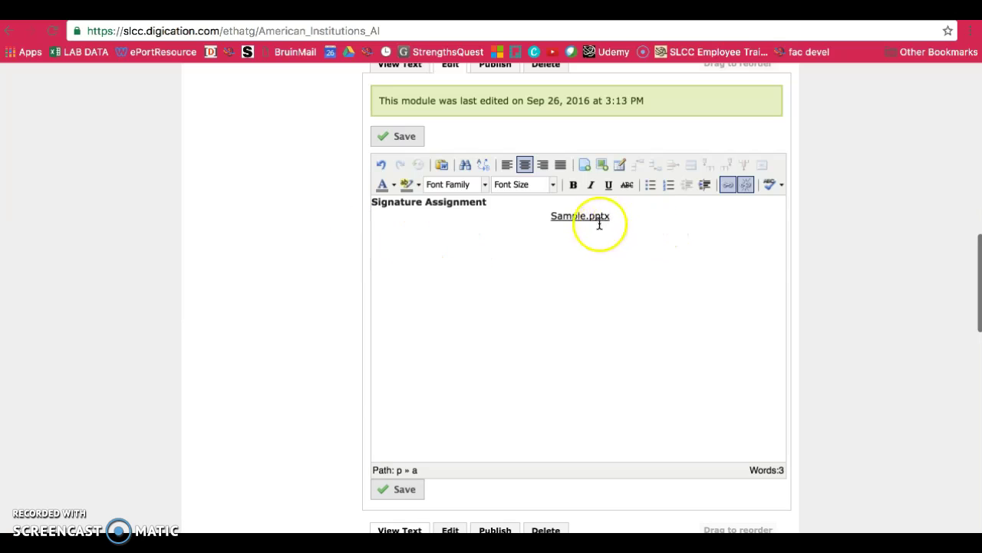
click(582, 288)
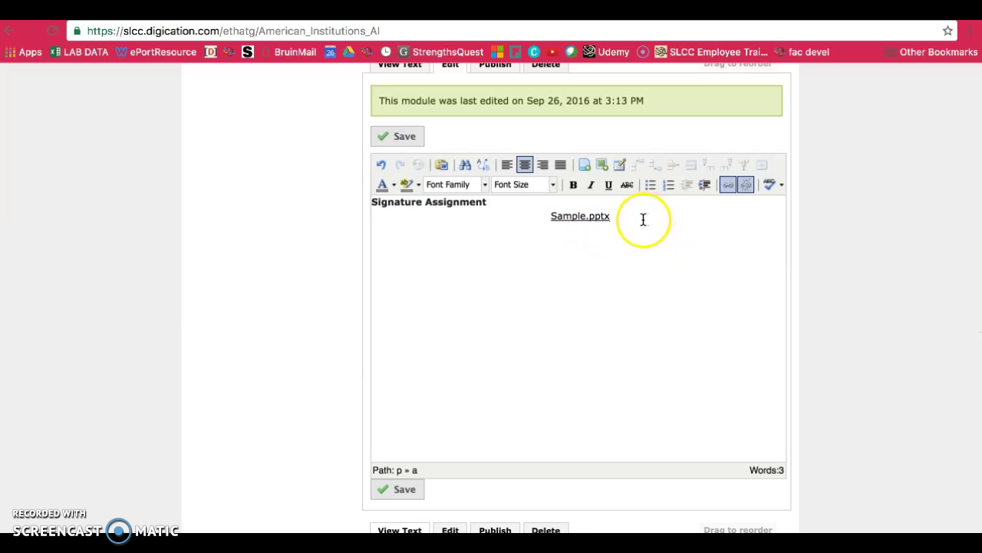
drag(540, 215, 625, 215)
click(680, 223)
text(My PowerPoint on ePortfo)
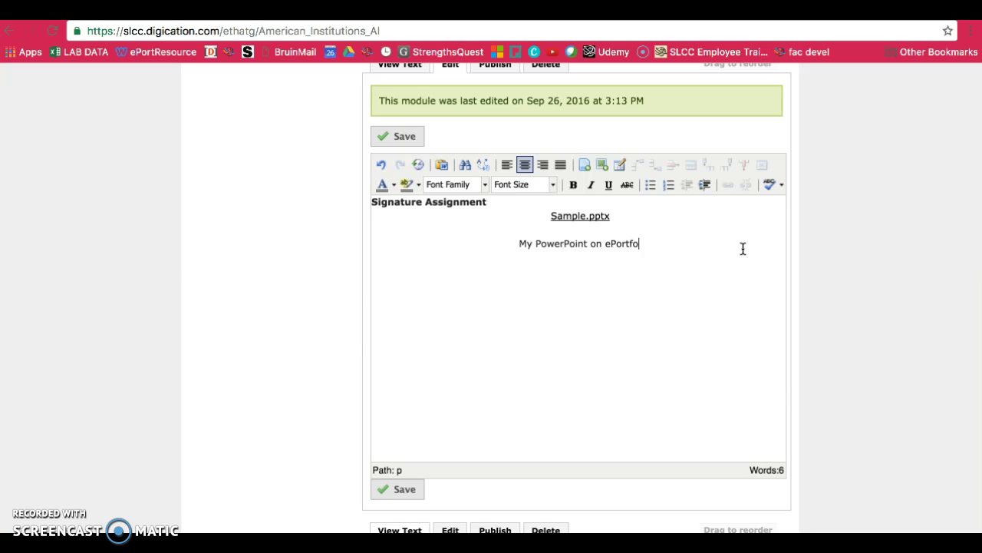
text(lios.)
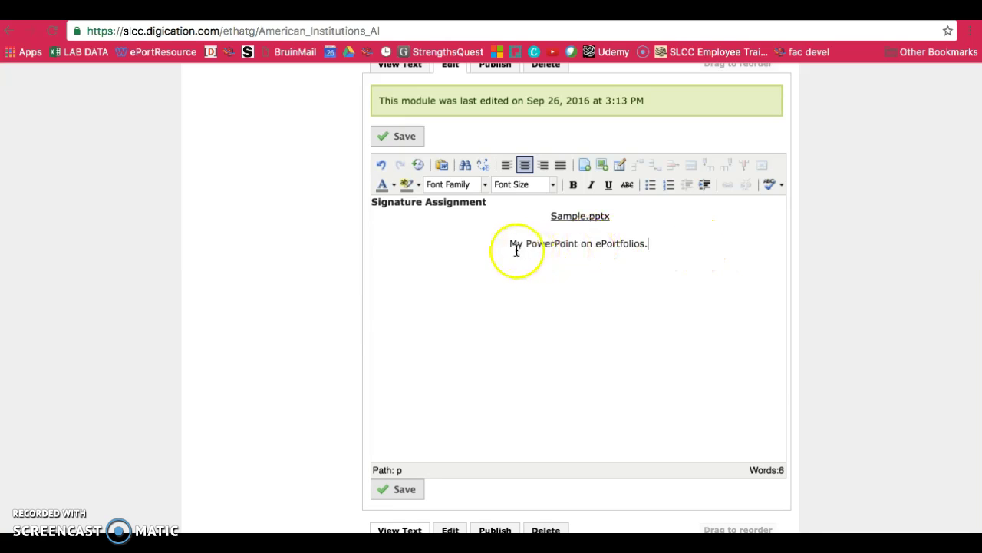
drag(509, 243, 650, 241)
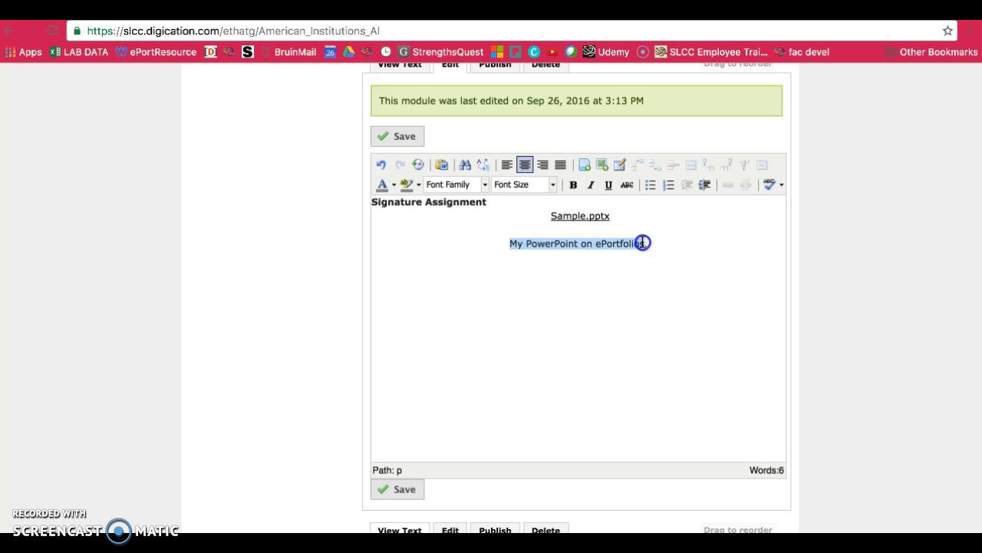
Link the selected caption to Sample.pptx uploaded from the computer.
click(588, 165)
click(445, 263)
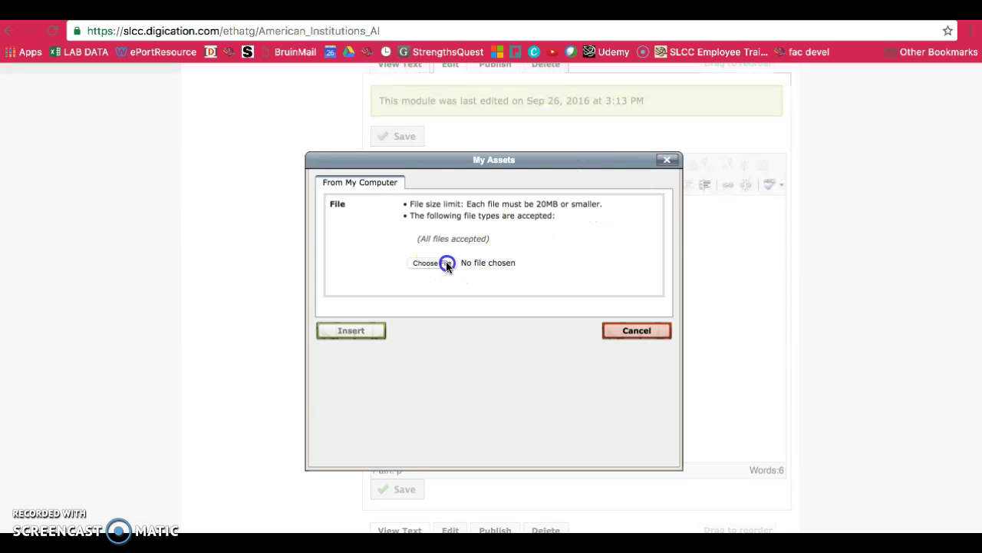
click(618, 152)
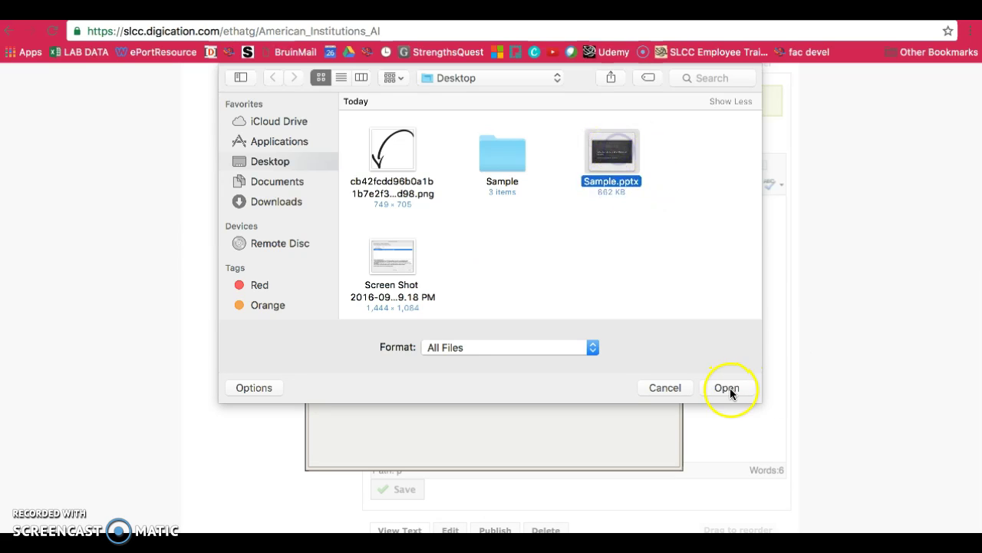
click(728, 388)
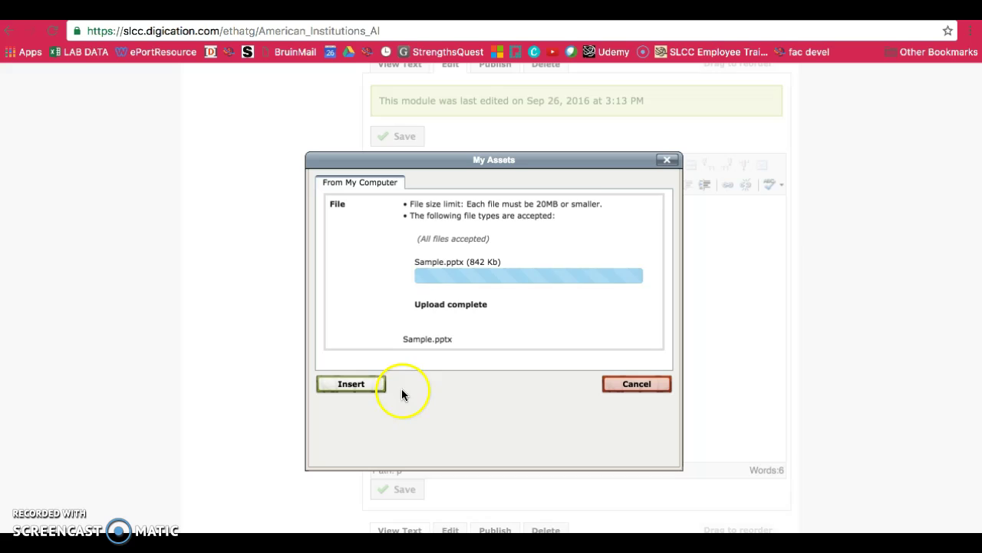
click(367, 359)
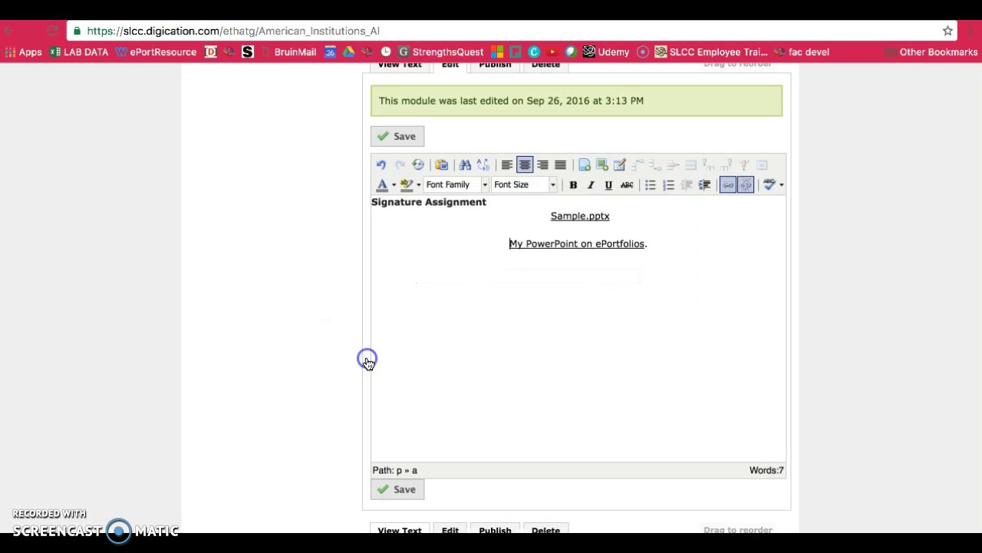
Check both the Sample.pptx link and the new caption link.
click(683, 248)
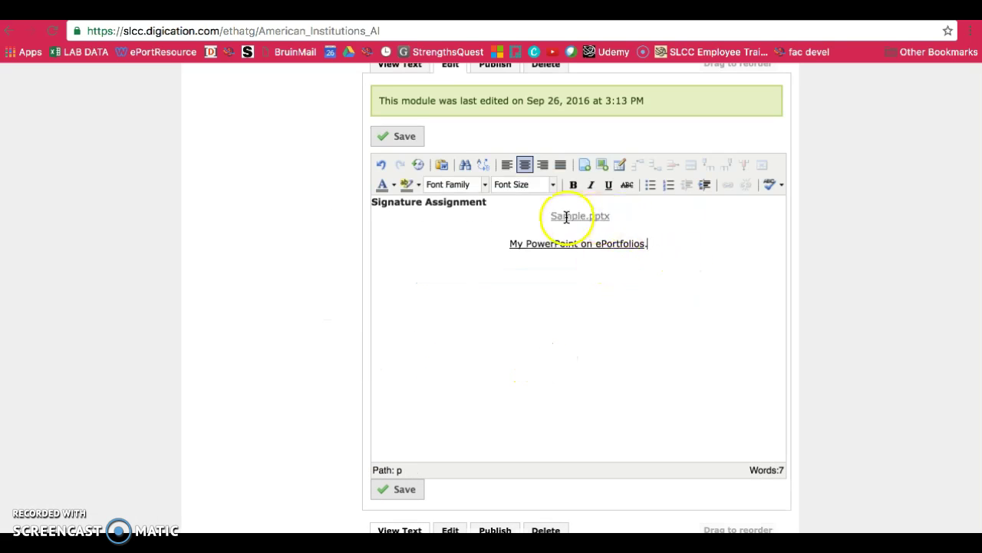
drag(621, 216, 461, 220)
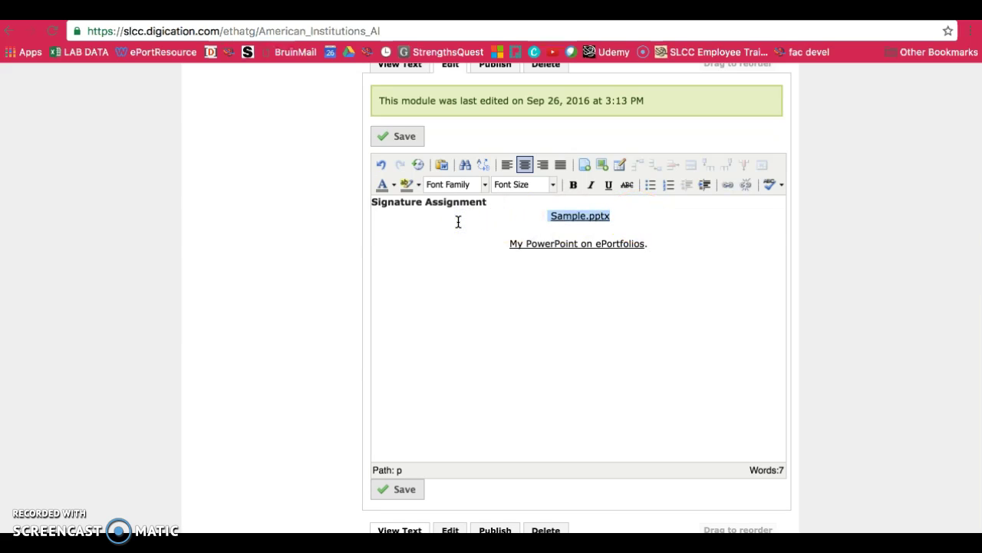
drag(507, 243, 706, 247)
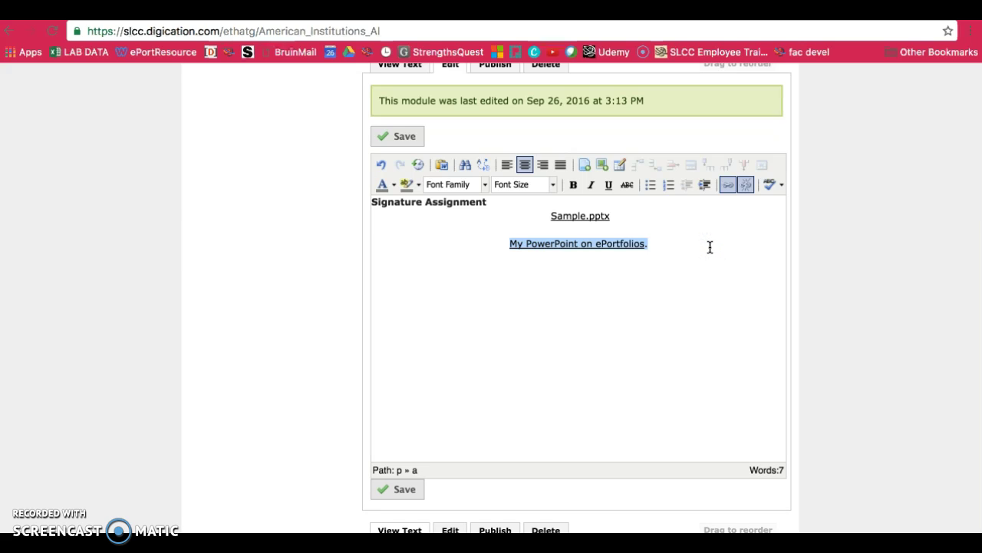
click(711, 270)
Save the module and publish all changes on the American Institutions page.
click(414, 489)
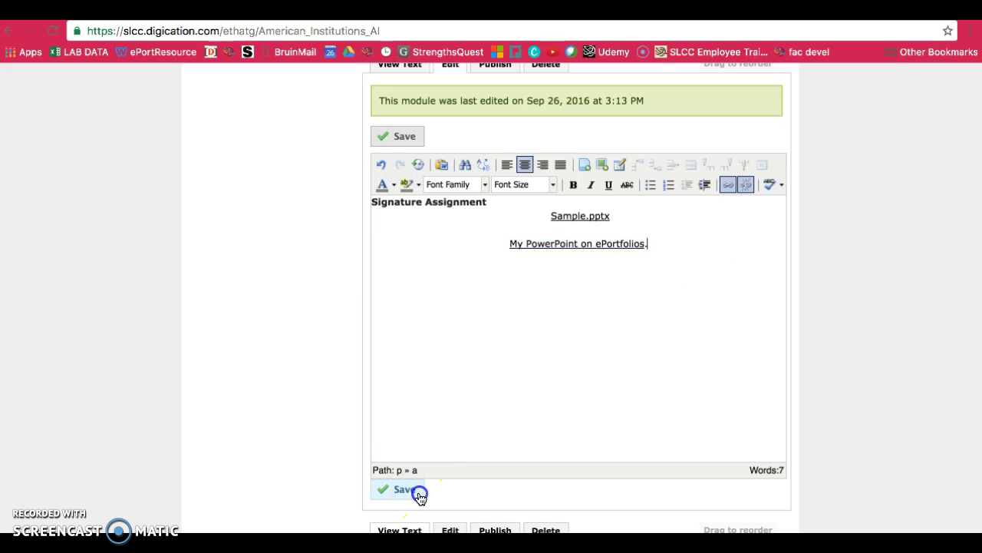
scroll(664, 388, up, 5)
scroll(676, 376, up, 5)
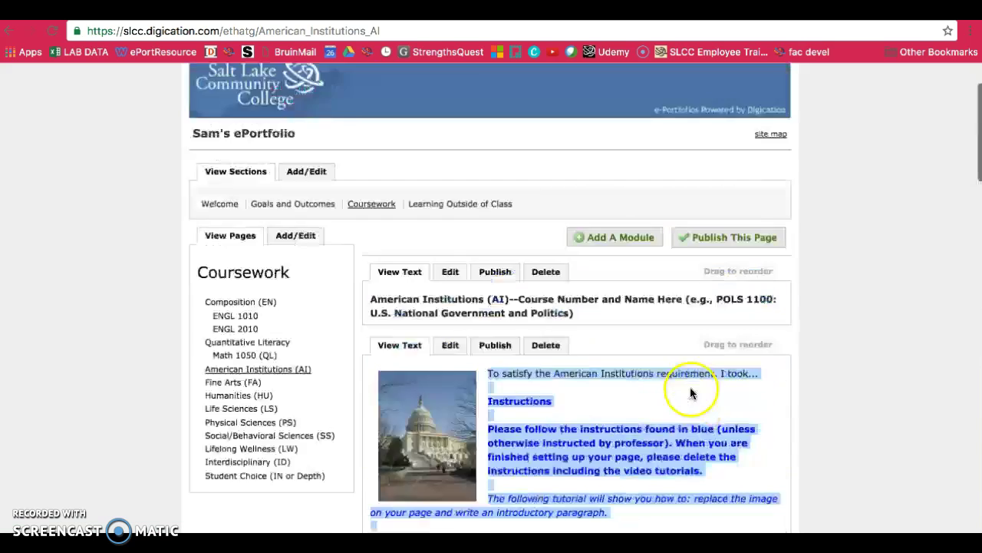
scroll(695, 361, up, 2)
click(704, 340)
click(363, 445)
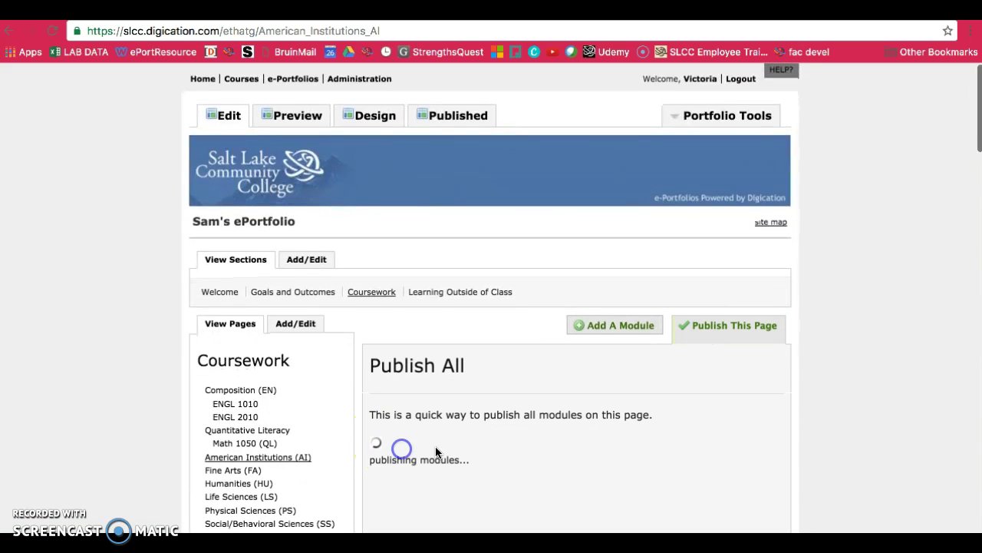
On the published page, open the Sample.pptx link under Signature Assignment.
click(469, 115)
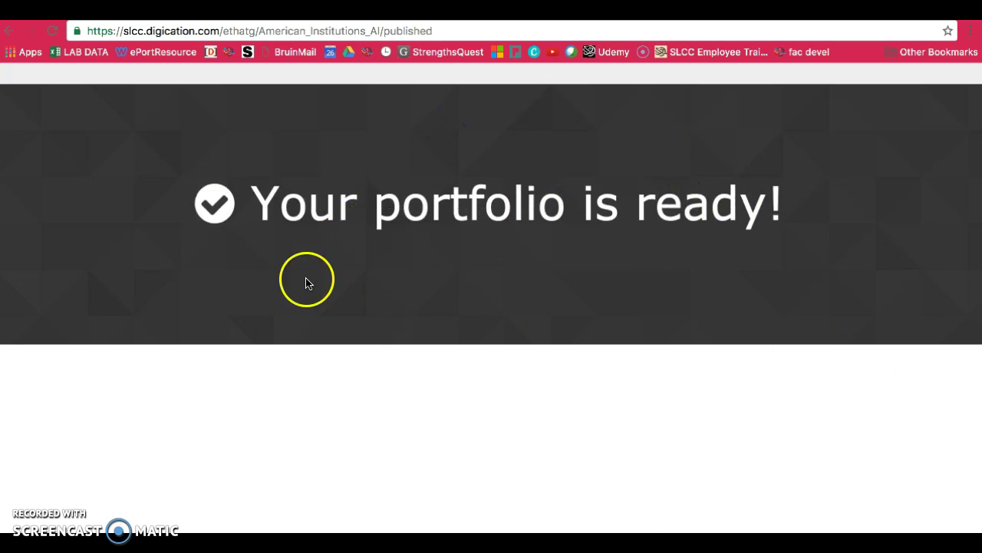
scroll(712, 390, down, 3)
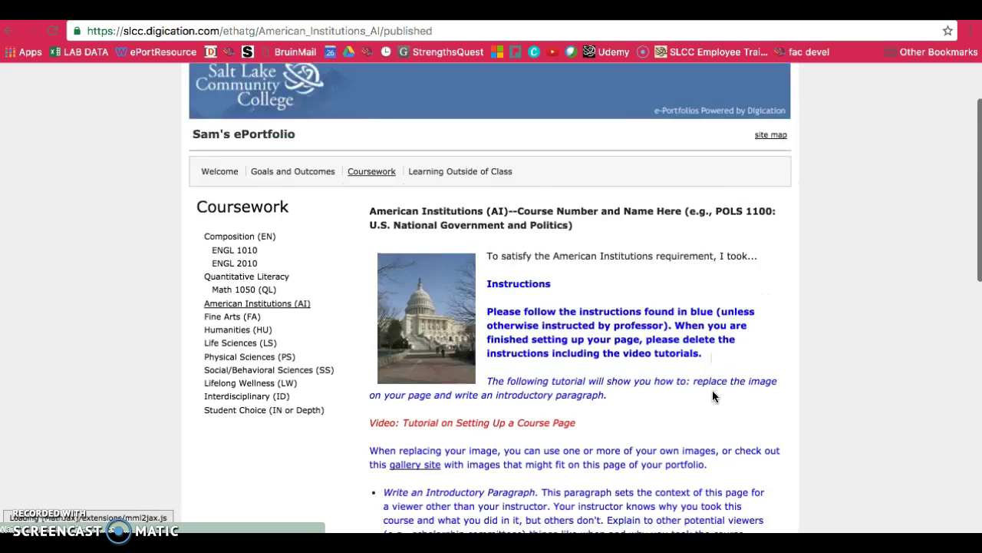
scroll(712, 390, down, 8)
scroll(713, 396, down, 4)
scroll(706, 377, up, 2)
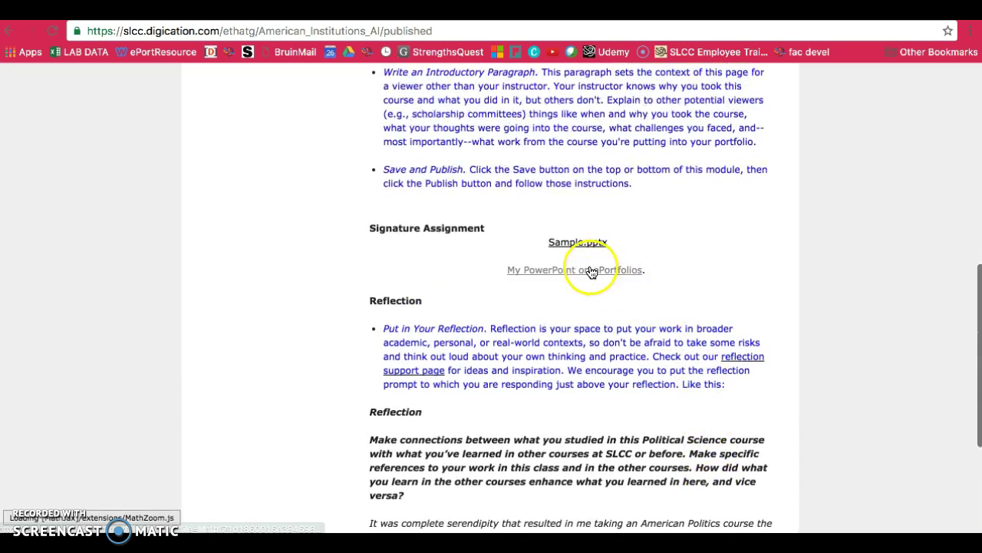
click(591, 269)
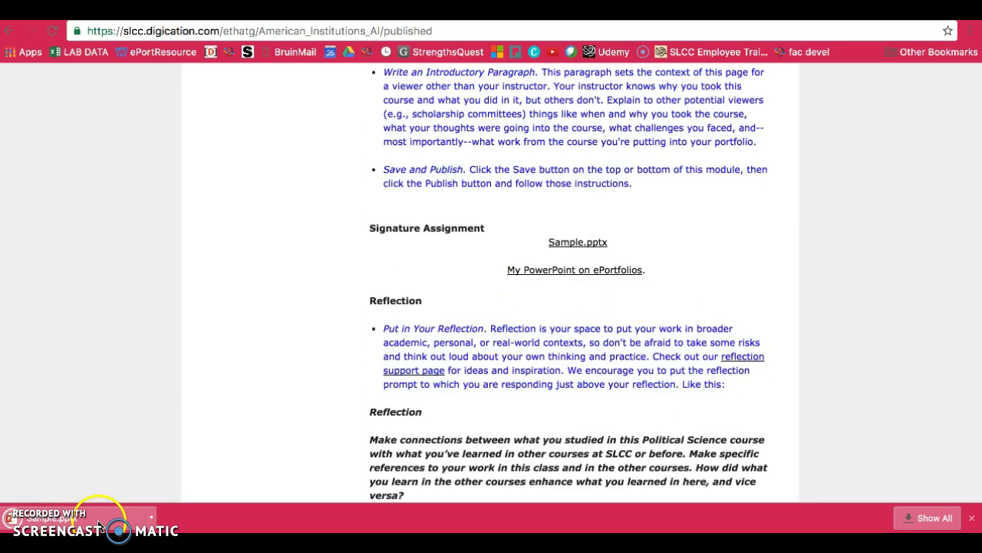